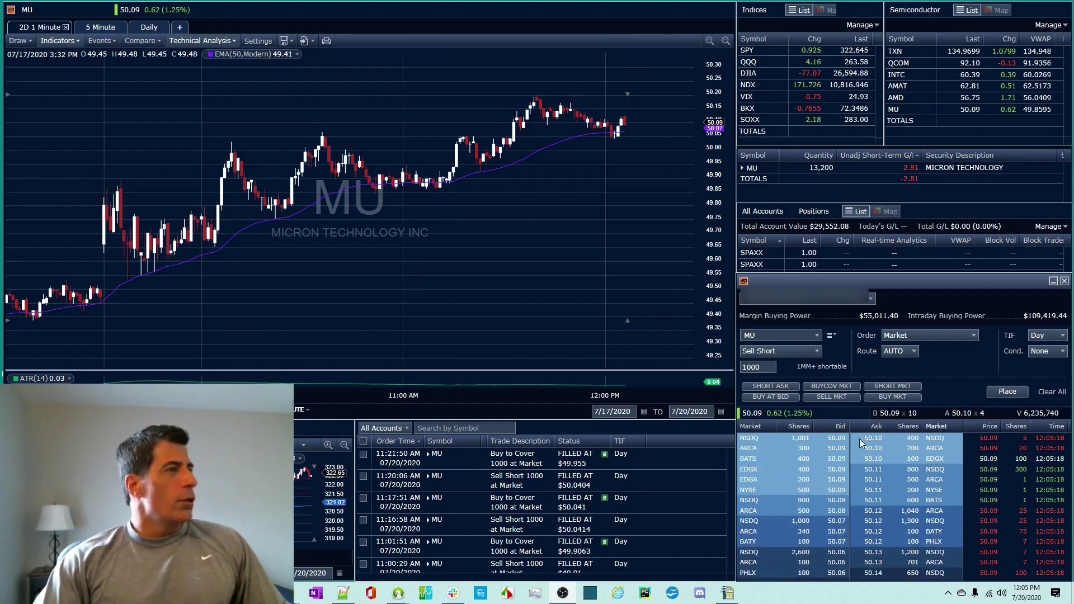
# Place the toolbar window across the top of the MU chart after checking the Trade & Orders menu.
pyautogui.click(640, 333)
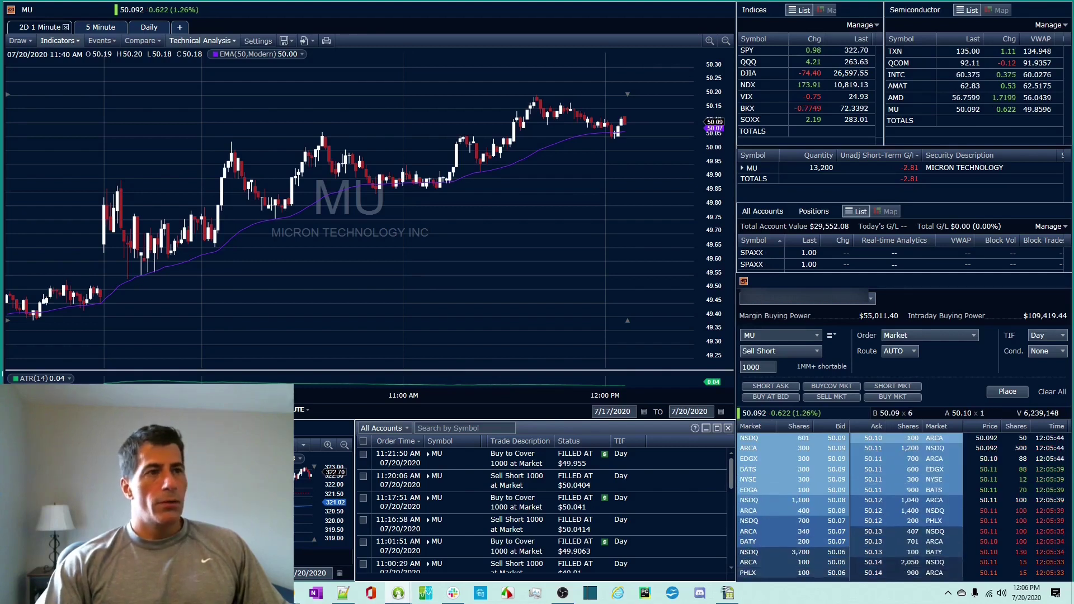
pyautogui.moveTo(1073, 302); pyautogui.dragTo(389, 37)
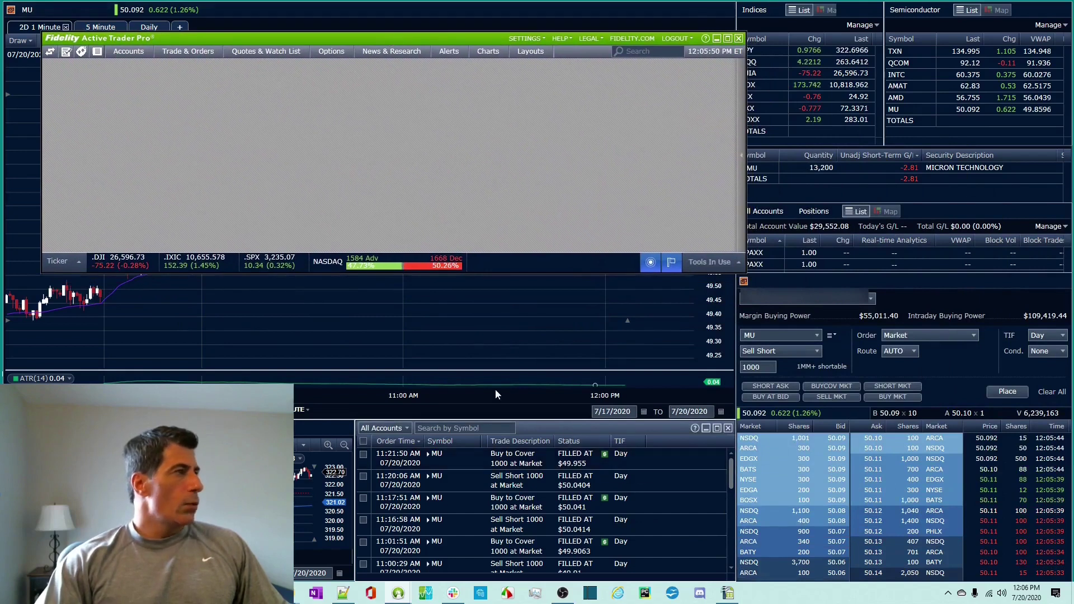
pyautogui.click(188, 51)
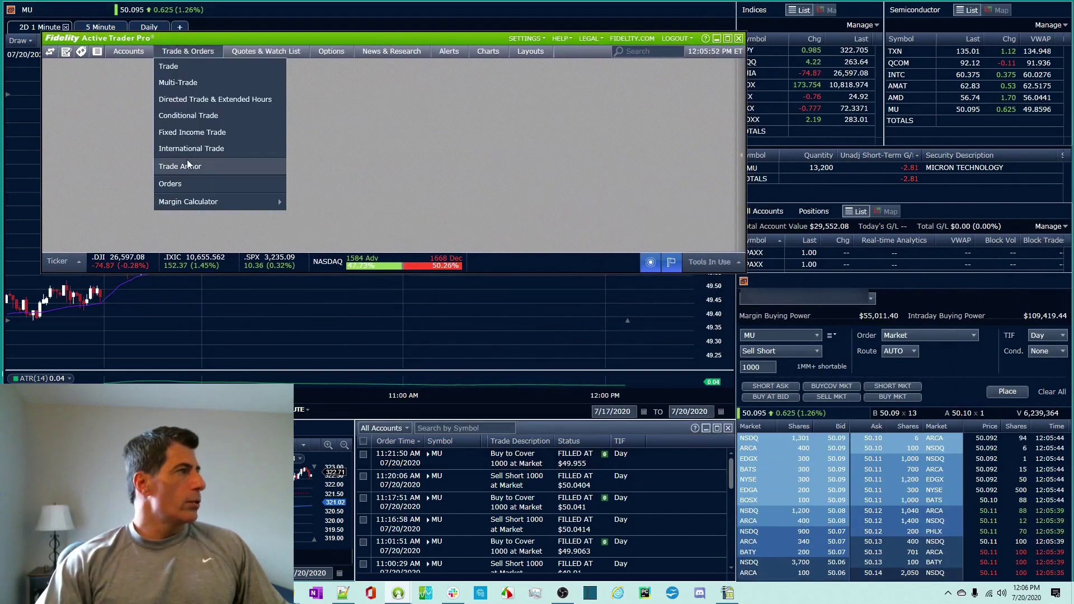
pyautogui.click(600, 432)
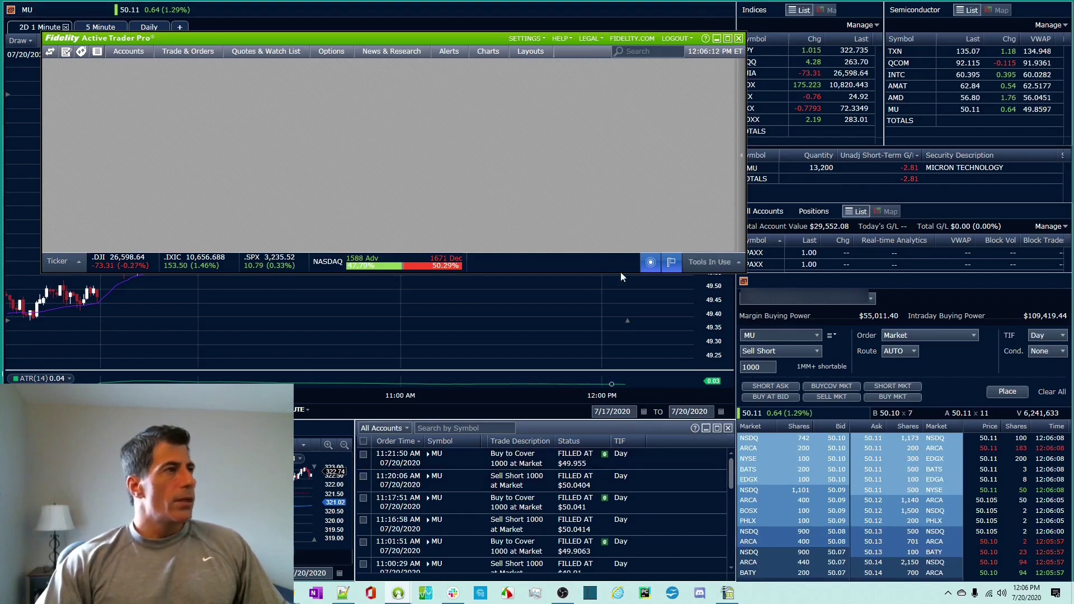
pyautogui.moveTo(440, 38); pyautogui.dragTo(406, 43)
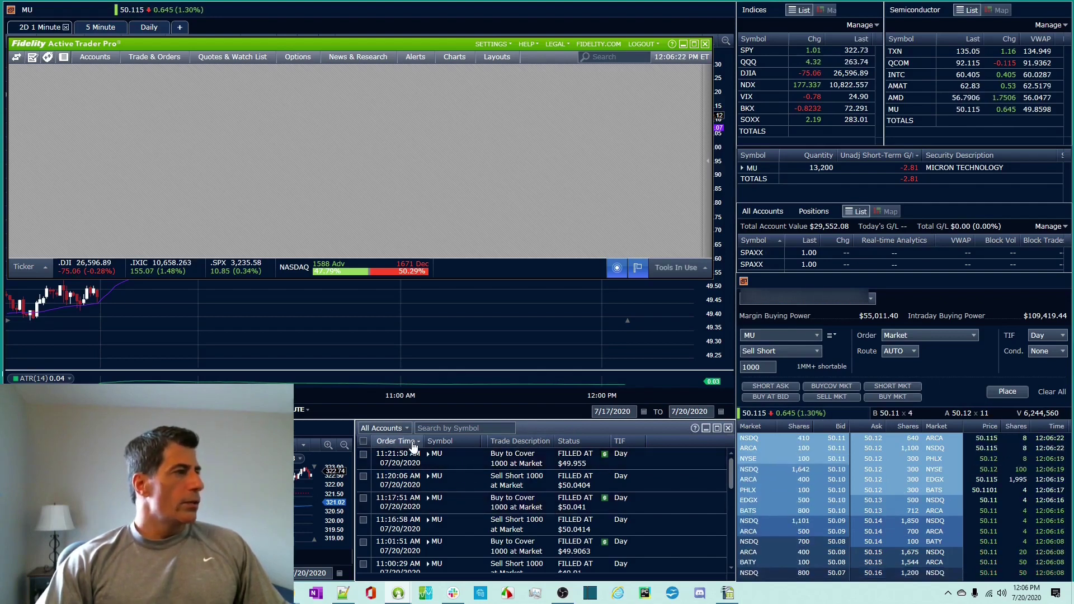
# Place a 1000-share MU sell-short limit order at $55.00.
pyautogui.click(408, 444)
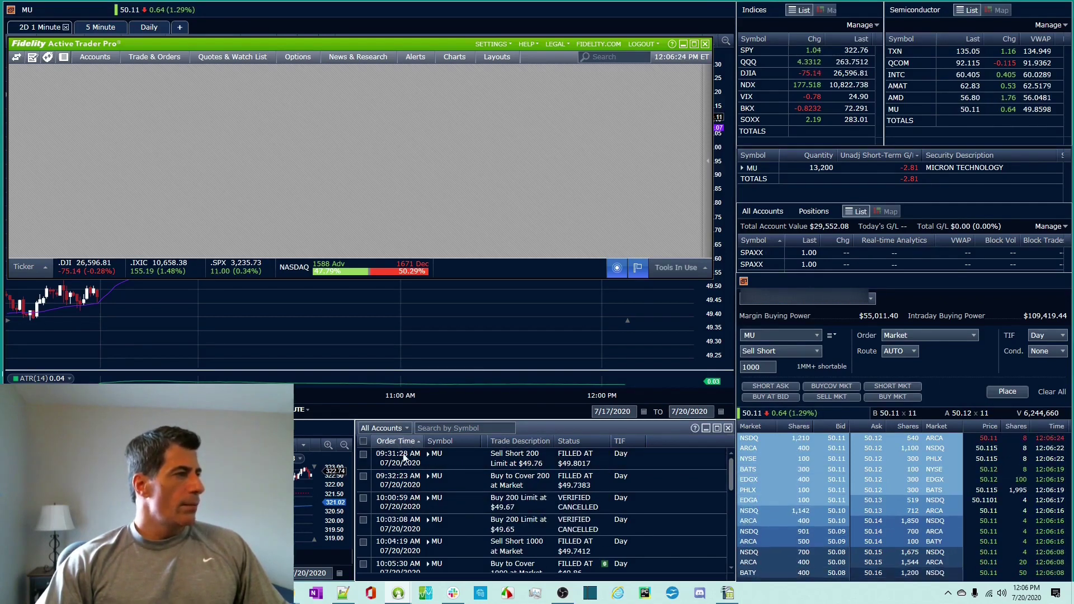
pyautogui.click(406, 443)
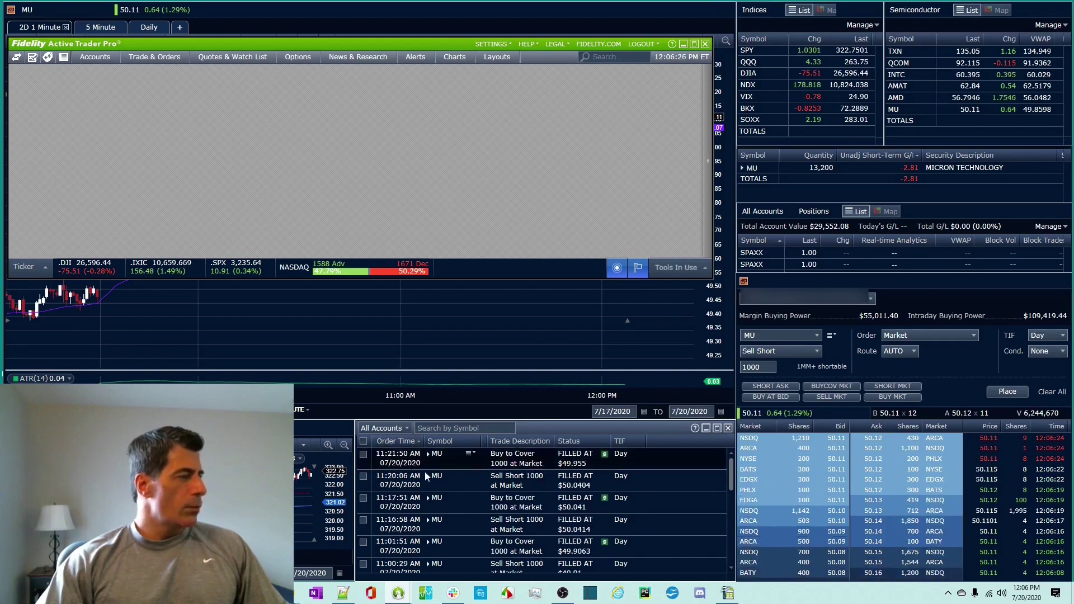
pyautogui.moveTo(604, 496)
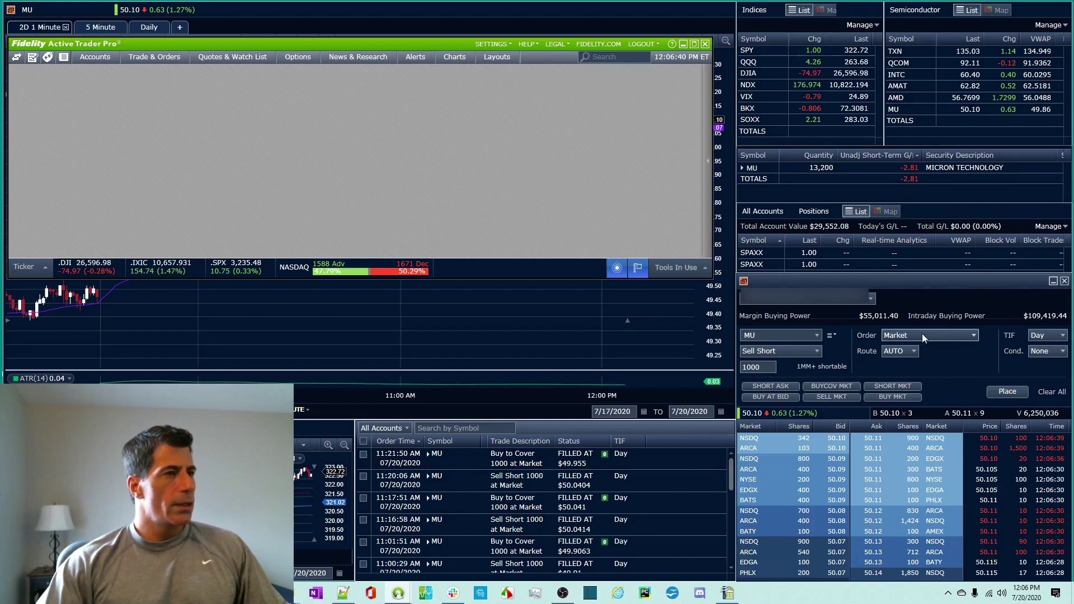
pyautogui.click(919, 370)
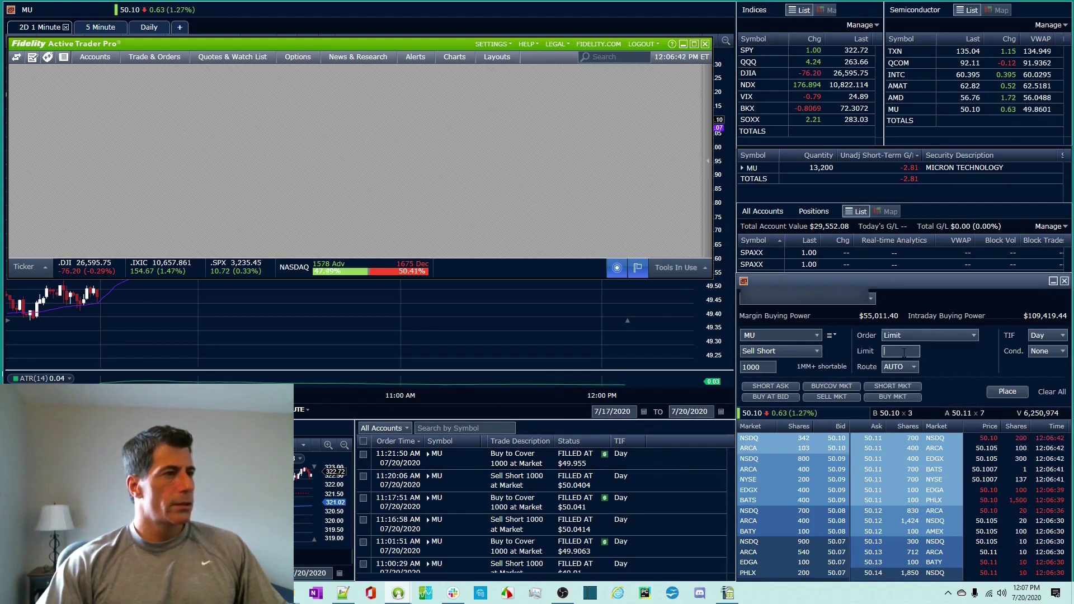
pyautogui.write('55')
pyautogui.press('Tab')
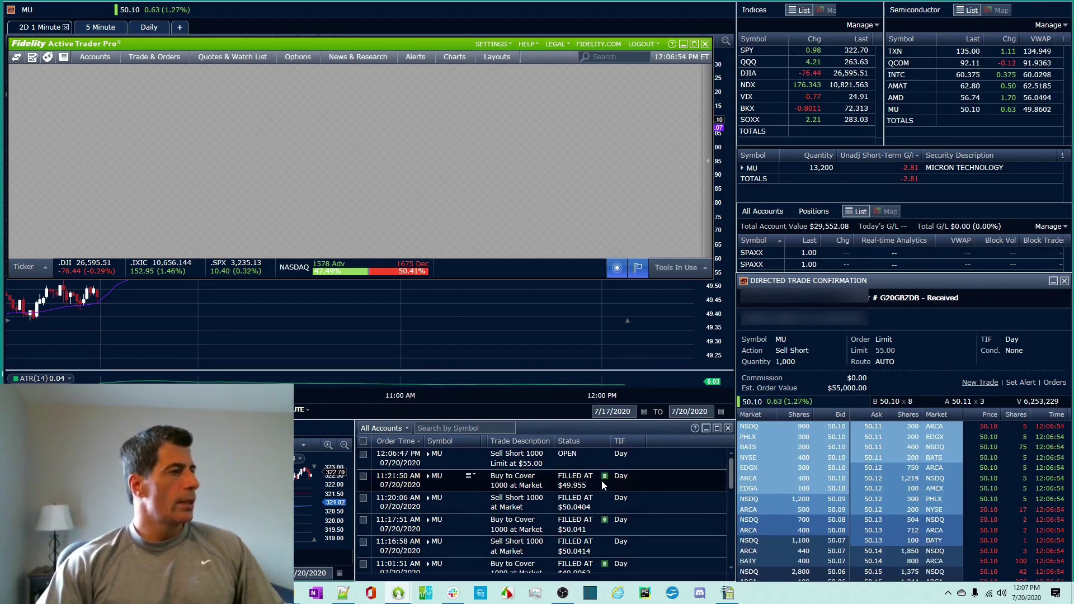
# Cancel the $55.00 limit order and confirm the cancellation.
pyautogui.rightClick(609, 459)
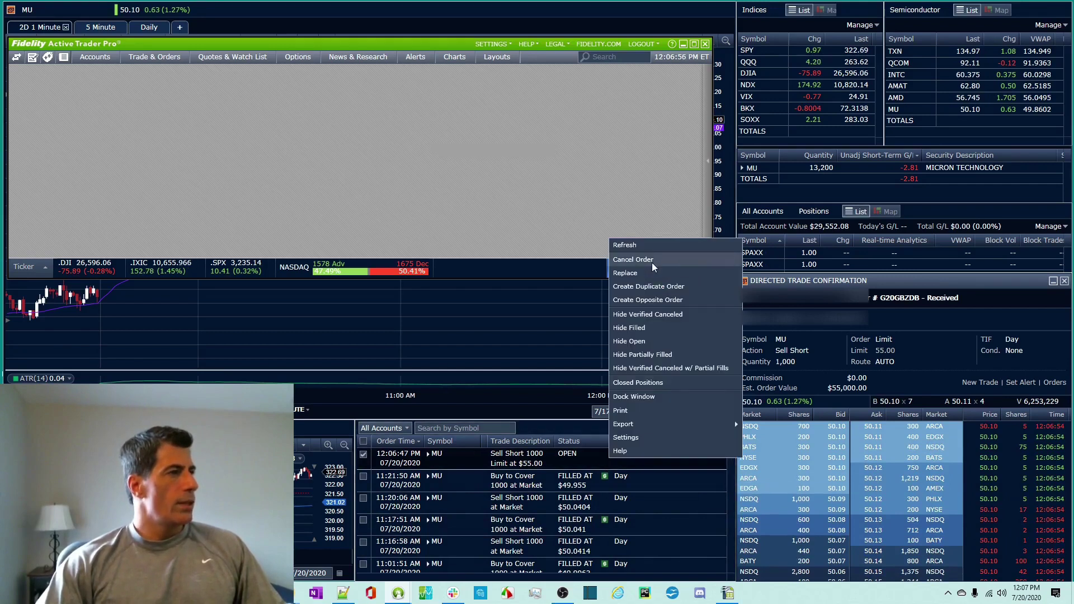
pyautogui.click(634, 260)
pyautogui.click(548, 191)
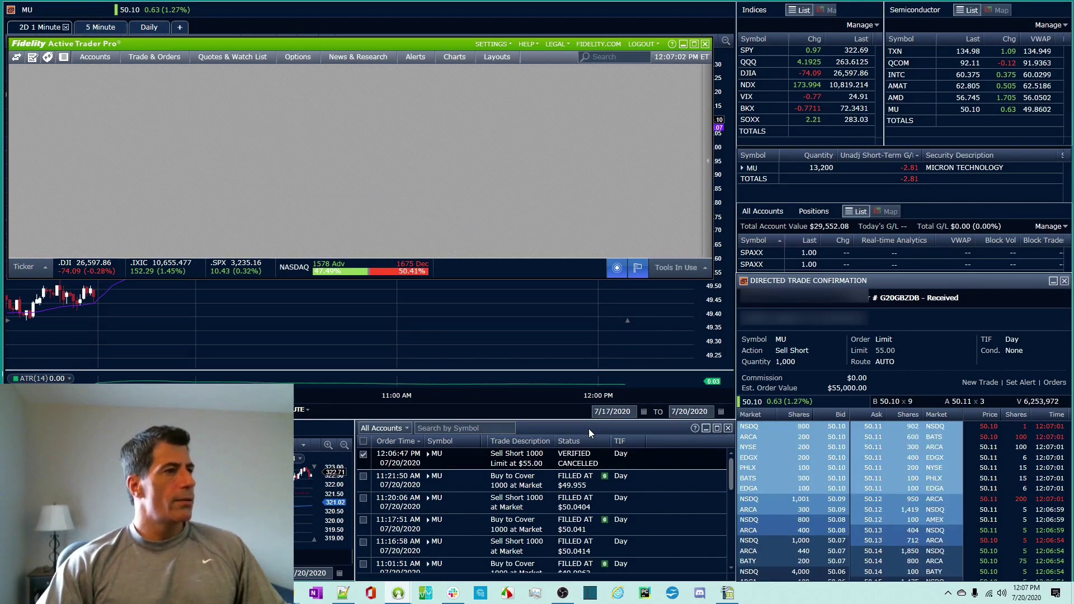
# Start a blank new MU trade ticket, then look at the orders list's actions without choosing one.
pyautogui.click(963, 382)
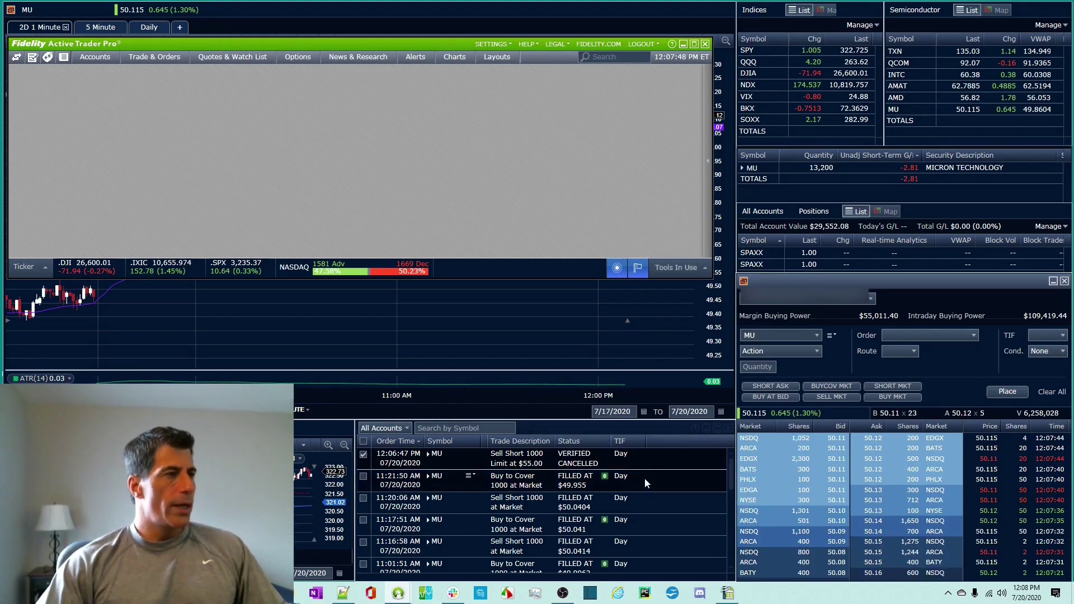
pyautogui.rightClick(636, 457)
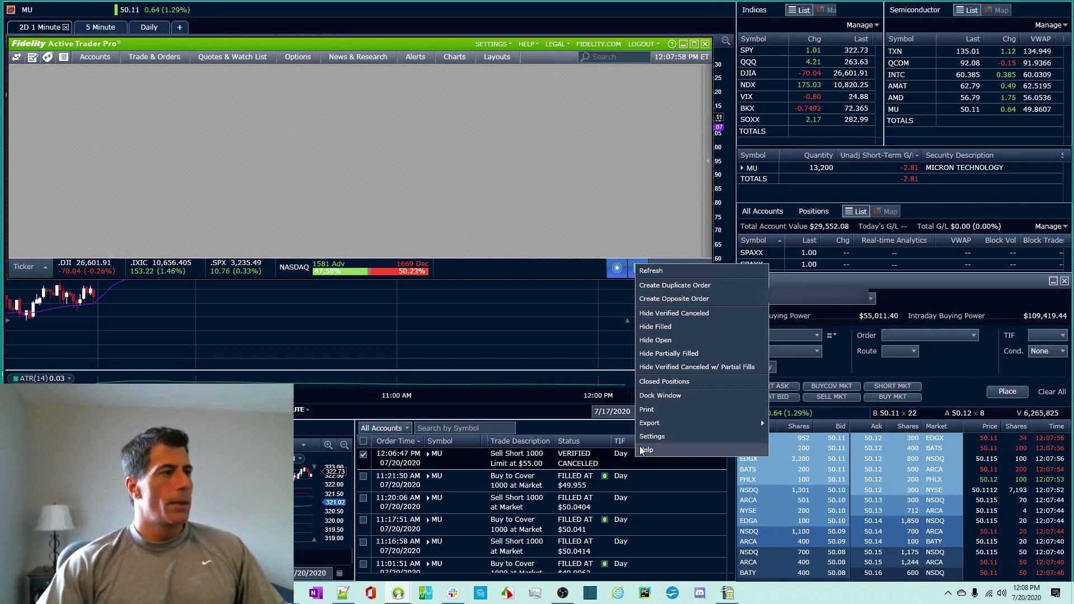
pyautogui.click(585, 378)
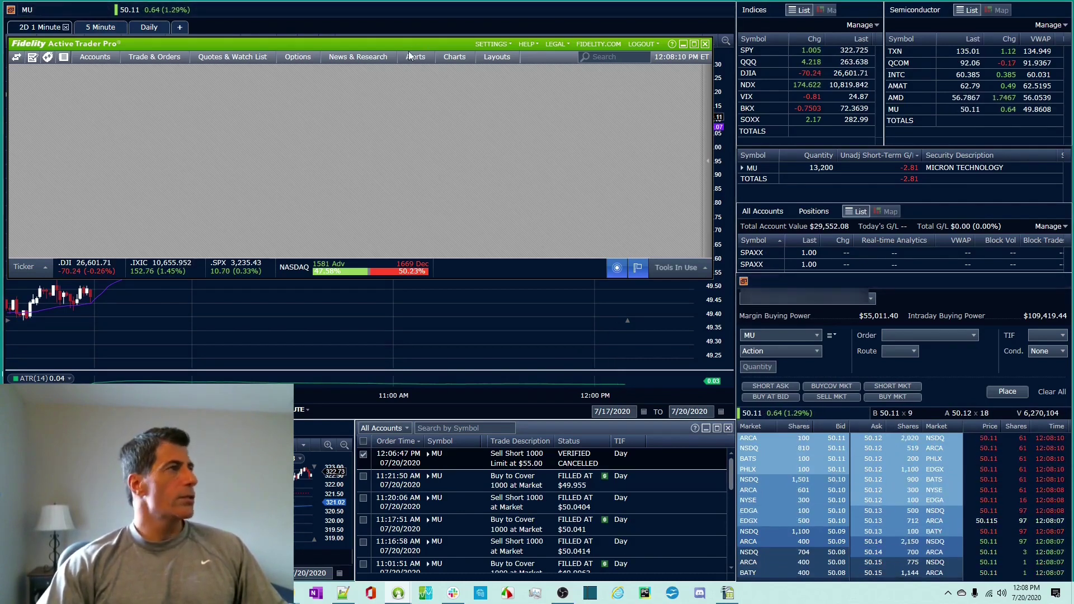
# Load FB in the linked chart, then switch it to SCHW from Recently Viewed.
pyautogui.moveTo(402, 43); pyautogui.dragTo(664, 118)
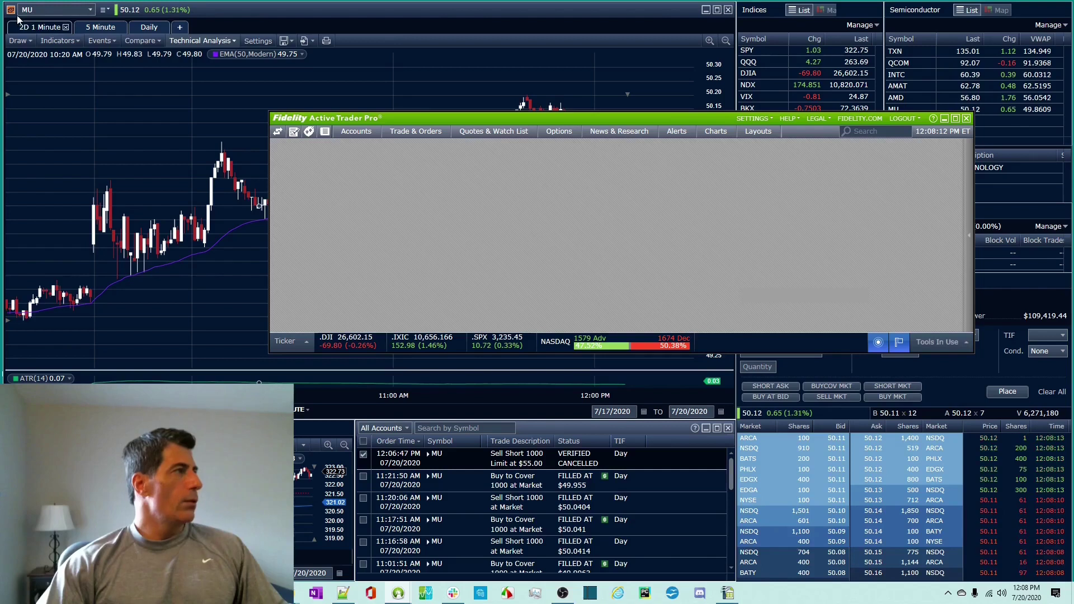
pyautogui.click(13, 10)
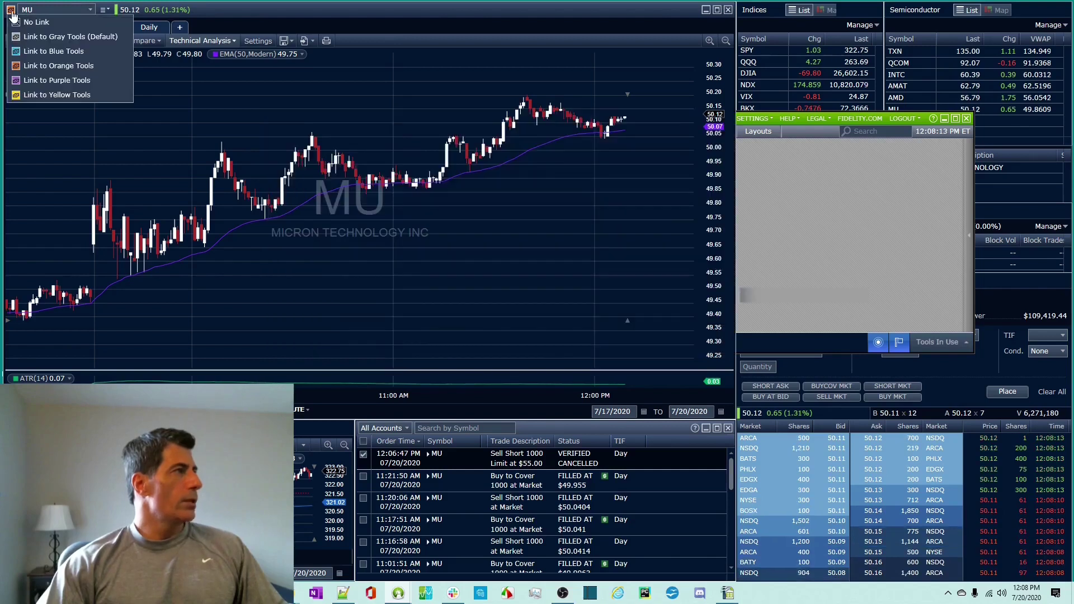
pyautogui.click(40, 9)
pyautogui.write('FB')
pyautogui.press('Return')
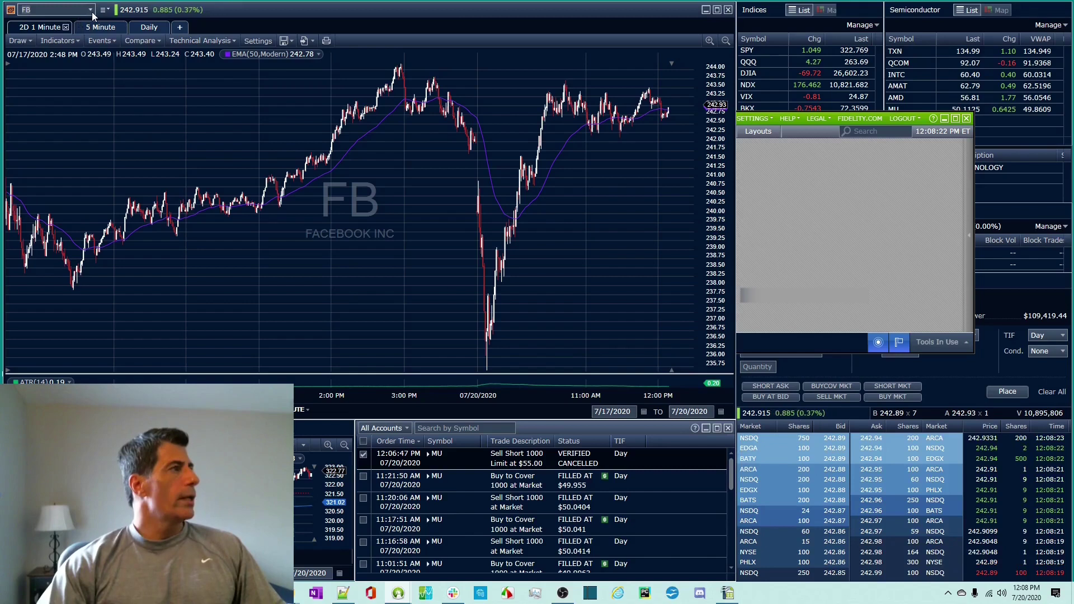
pyautogui.click(90, 10)
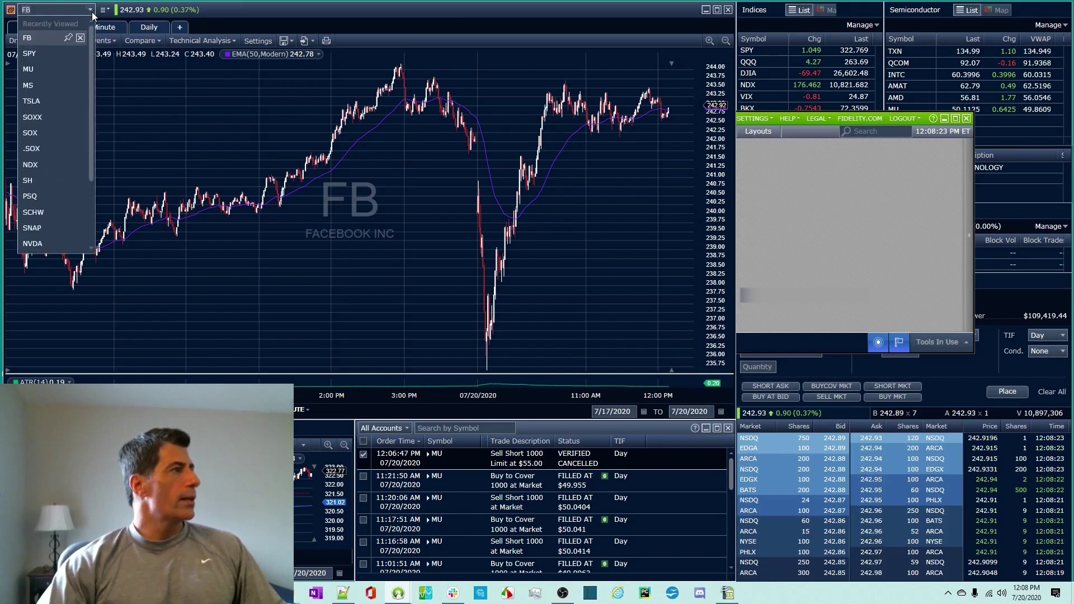
pyautogui.click(42, 212)
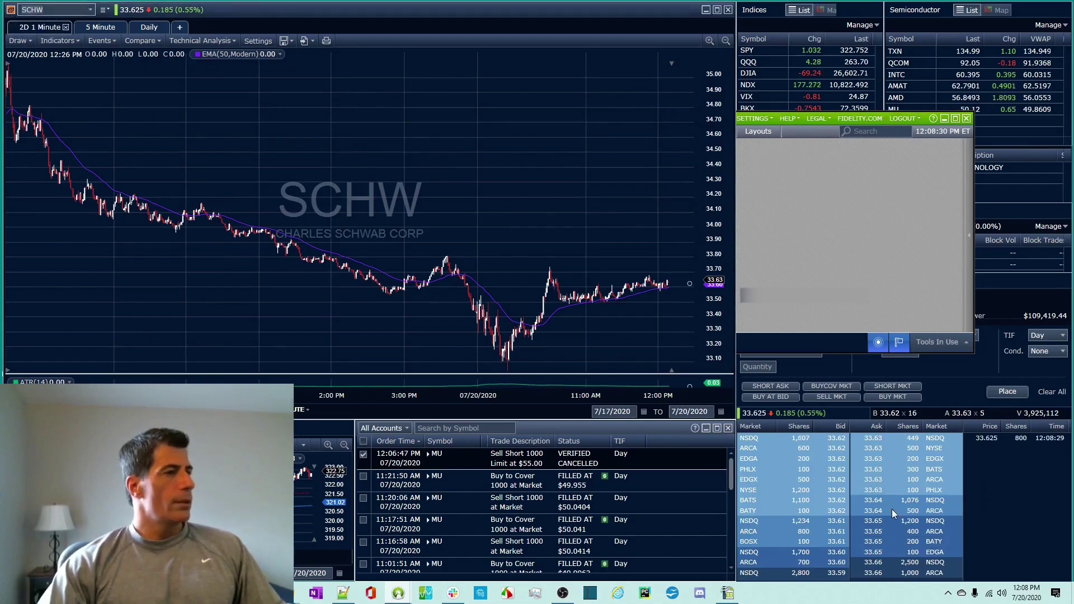
# Enter MU as the symbol in the SCHW trade ticket.
pyautogui.click(10, 10)
pyautogui.click(872, 107)
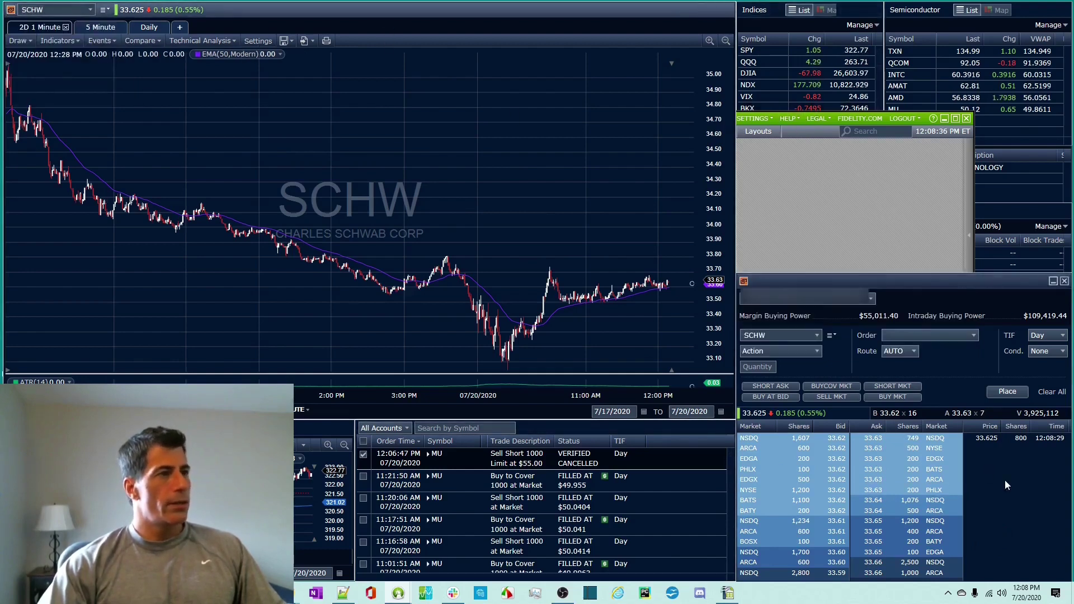
pyautogui.click(791, 333)
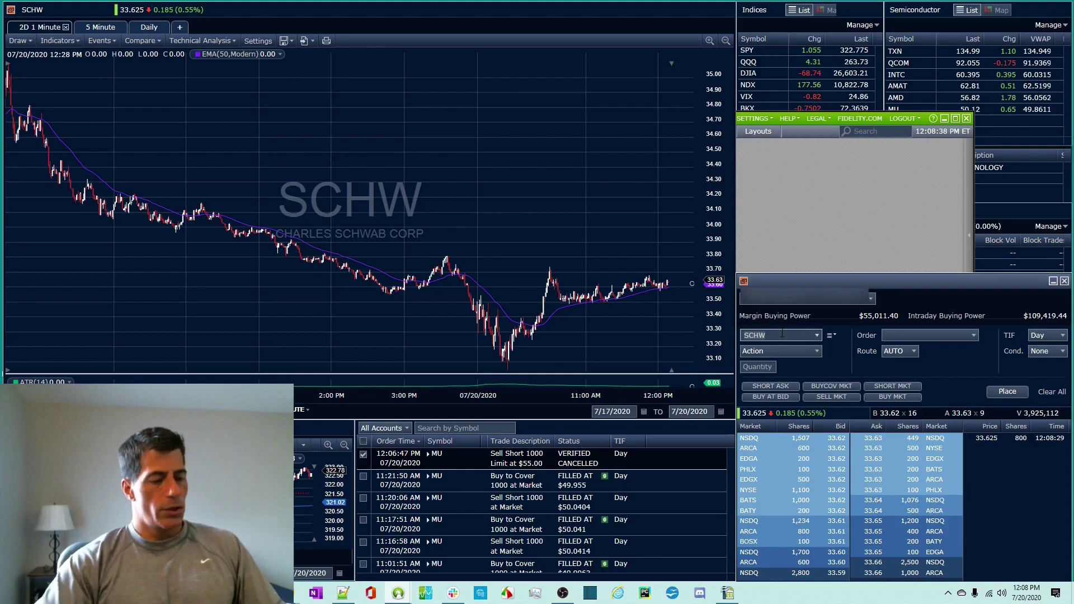
pyautogui.write('MY')
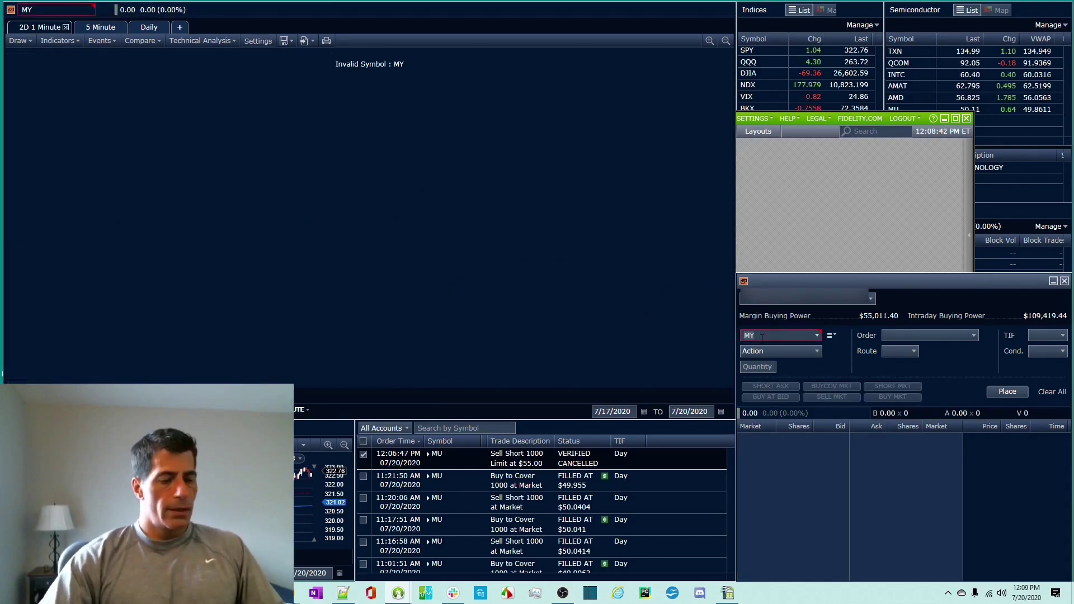
pyautogui.write('MU')
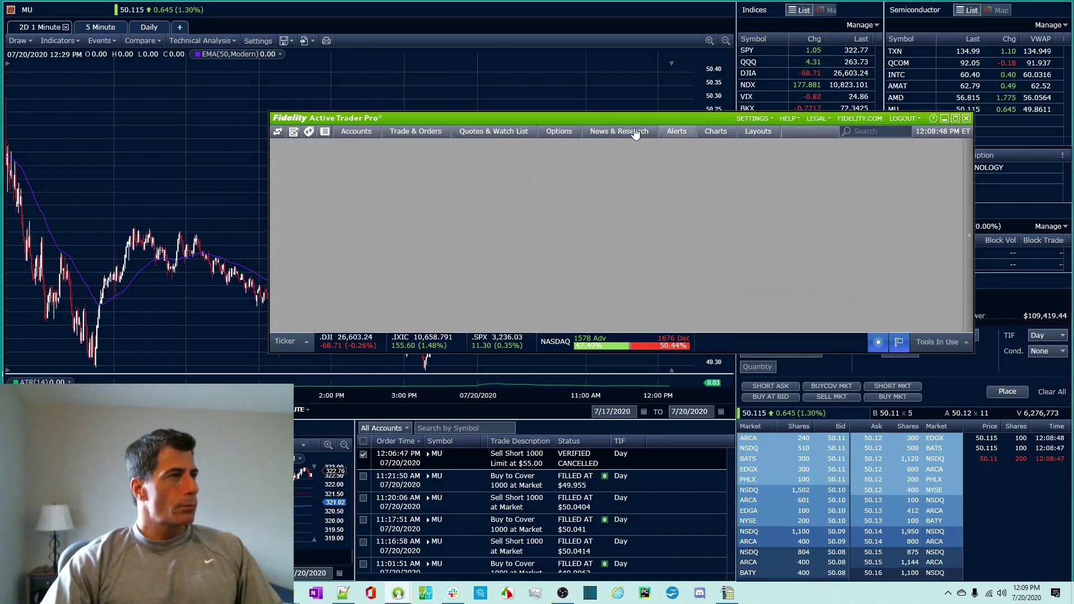
# Move the toolbar window down over the chart and show the Accounts menu options.
pyautogui.moveTo(593, 120); pyautogui.dragTo(341, 171)
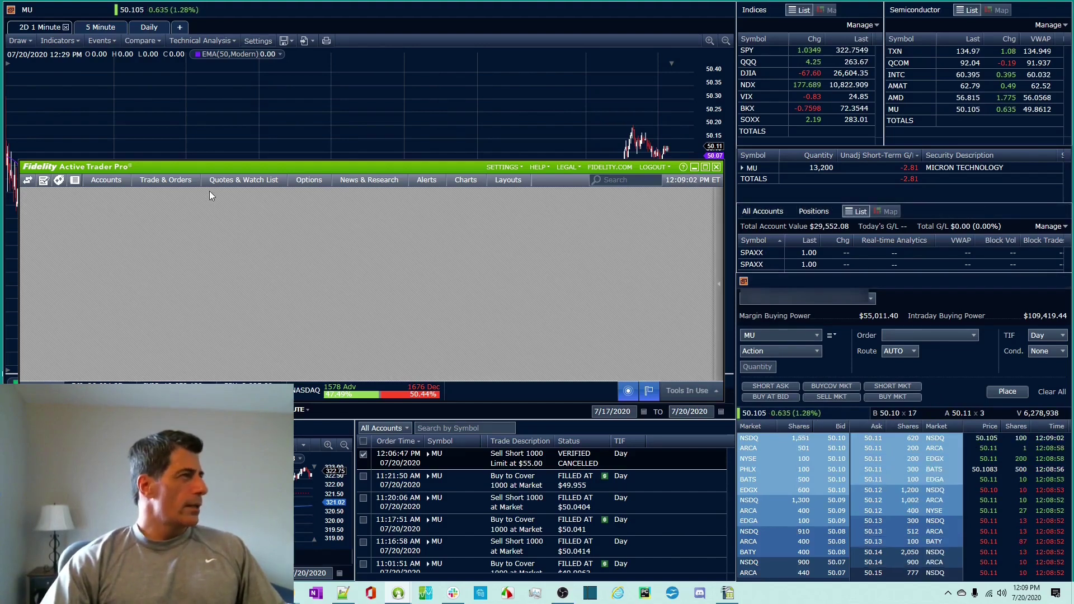
pyautogui.click(176, 182)
pyautogui.click(100, 181)
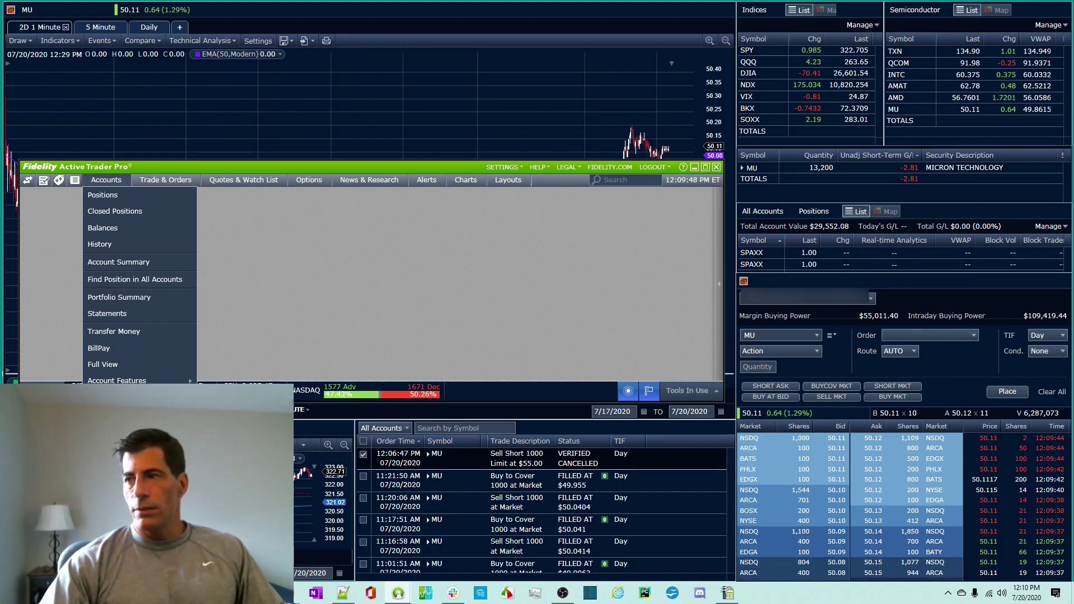
# Open the Closed Positions view for MU from the positions table, showing total G/L -$133.32.
pyautogui.press('Escape')
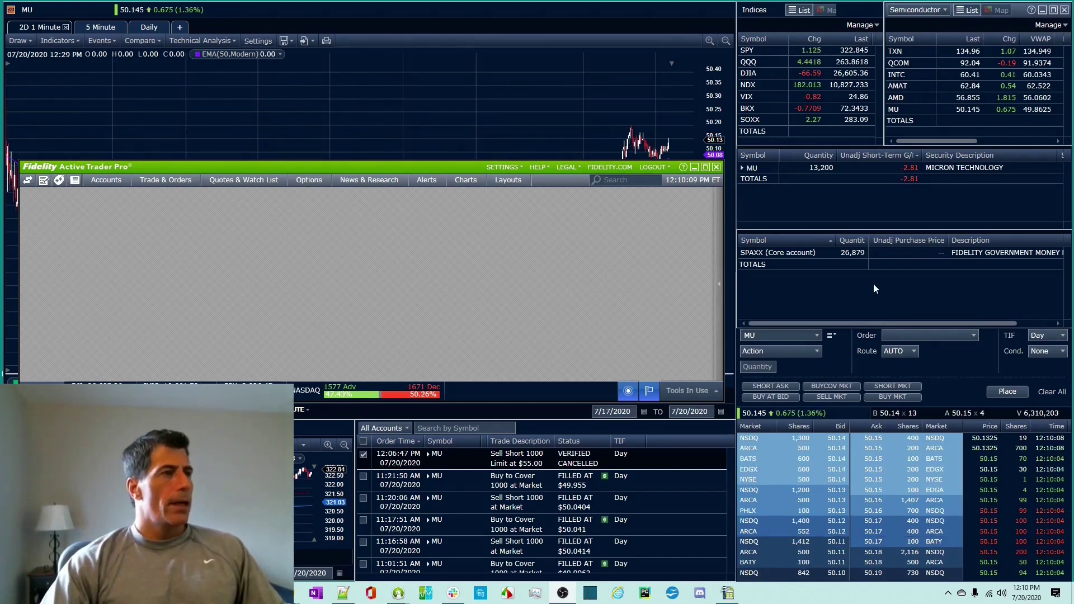
pyautogui.rightClick(1047, 244)
pyautogui.moveTo(1016, 305)
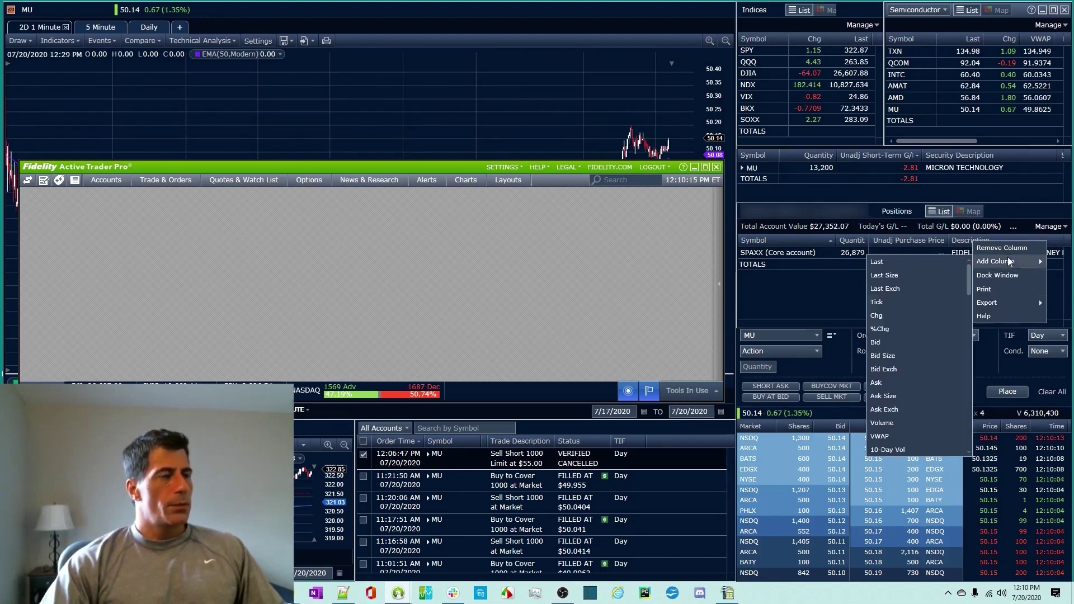
pyautogui.click(998, 275)
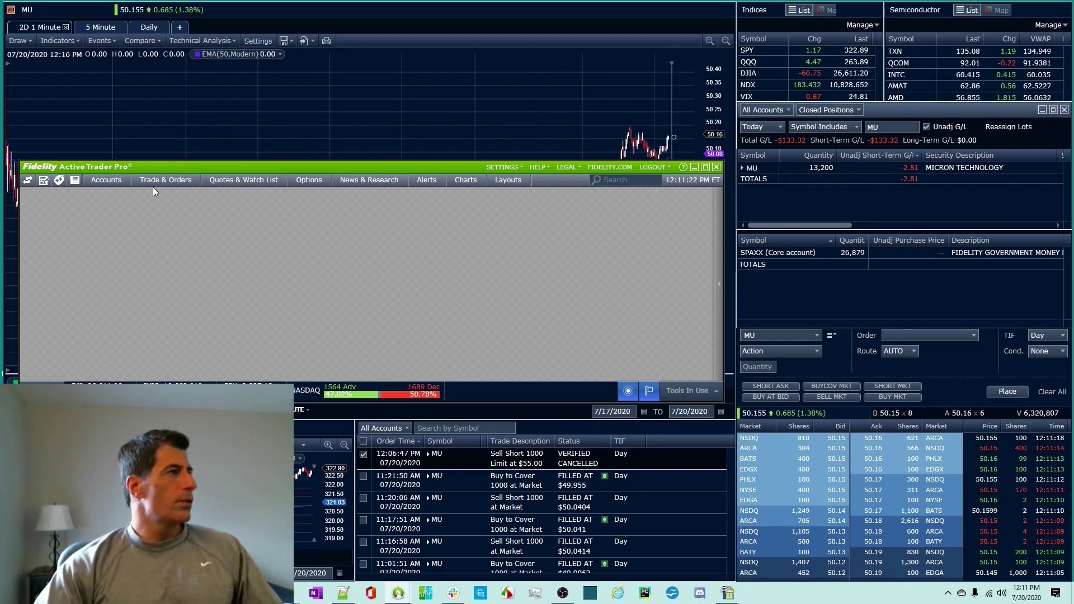
# Show the Accounts menu's account views again.
pyautogui.click(113, 188)
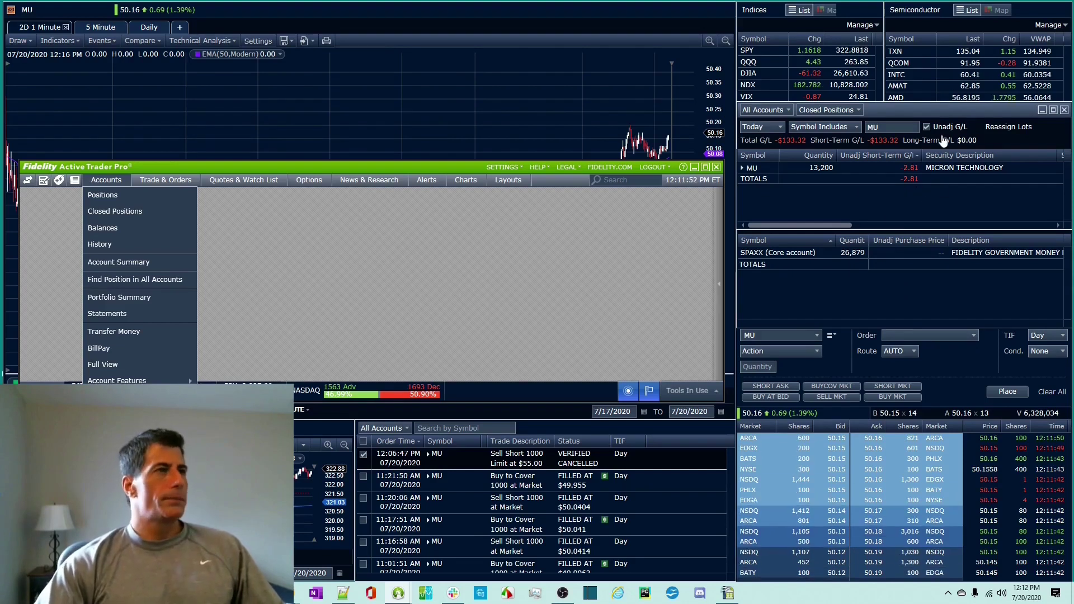
# Close the Accounts menu, check the Quotes & Watch List menu, and bring Closed Positions forward.
pyautogui.click(965, 39)
pyautogui.click(803, 24)
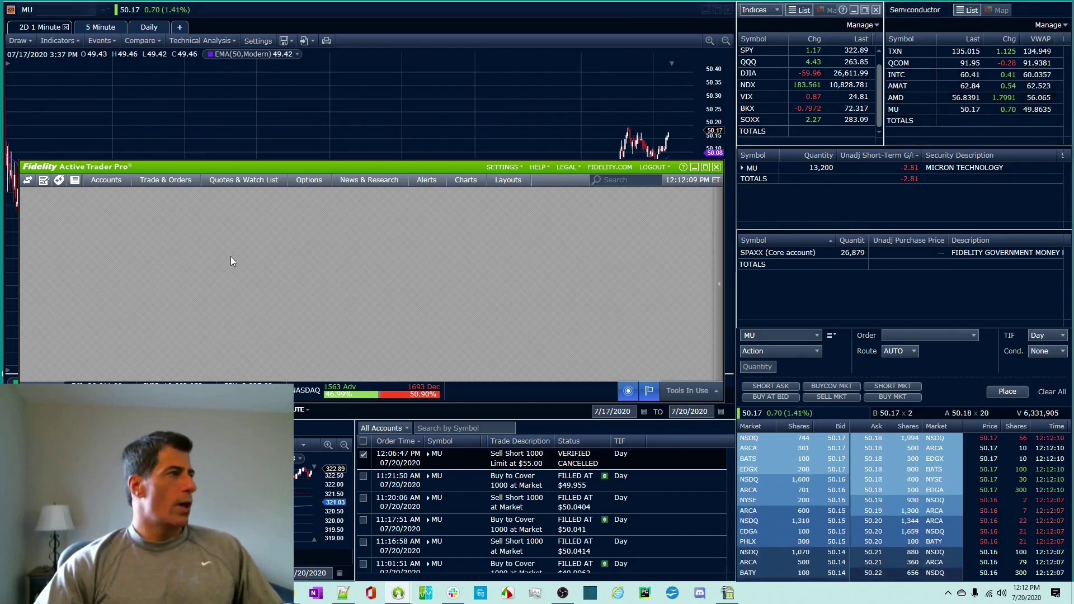
pyautogui.click(254, 181)
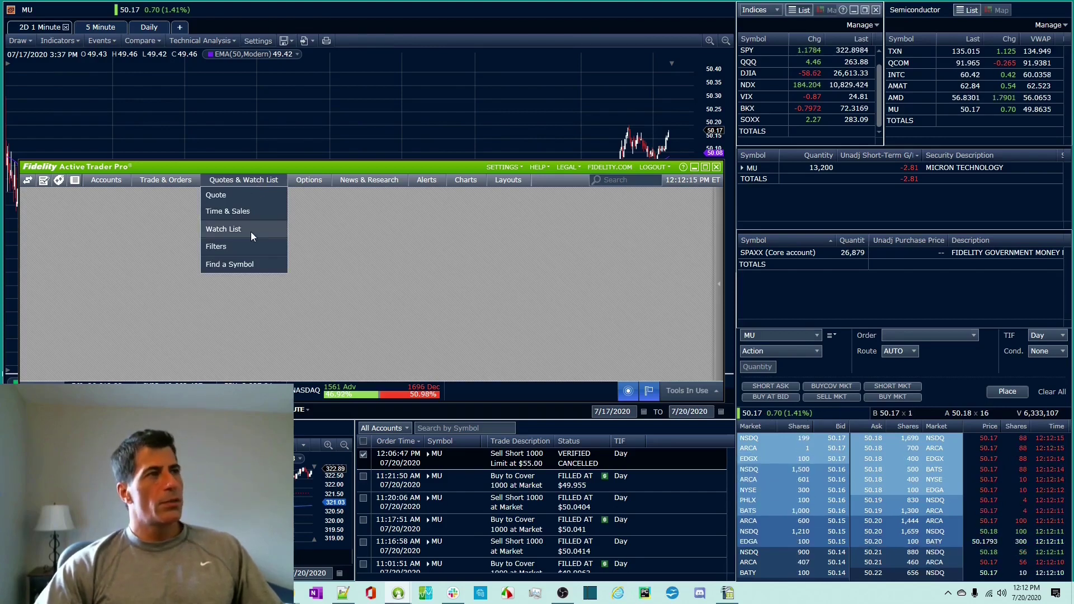
pyautogui.click(807, 197)
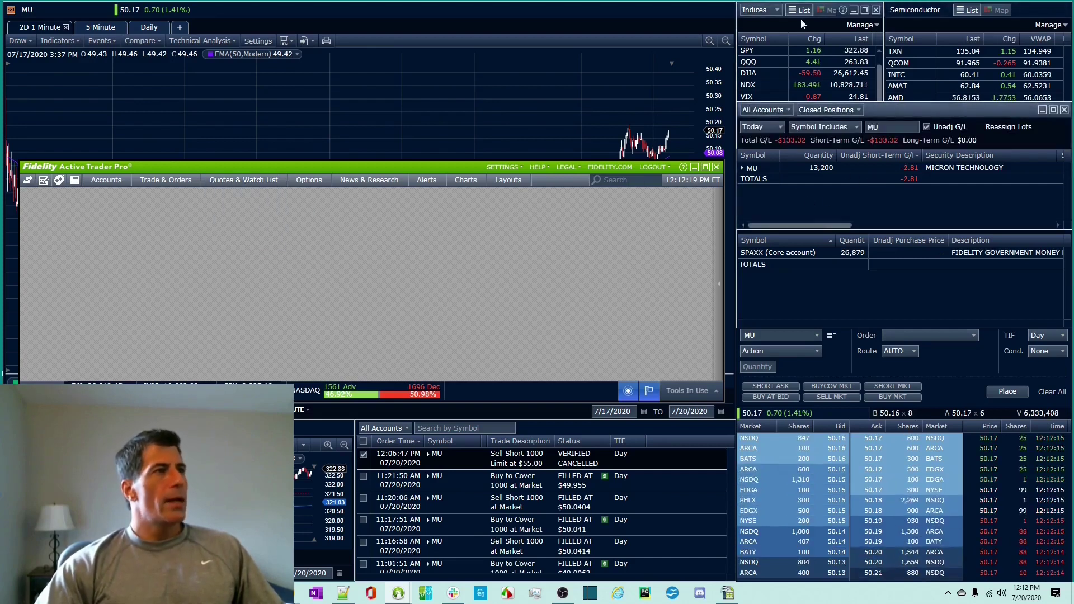
# Bring the Indices and Semiconductor watch lists forward and move the SPY chart to screen centre.
pyautogui.click(922, 25)
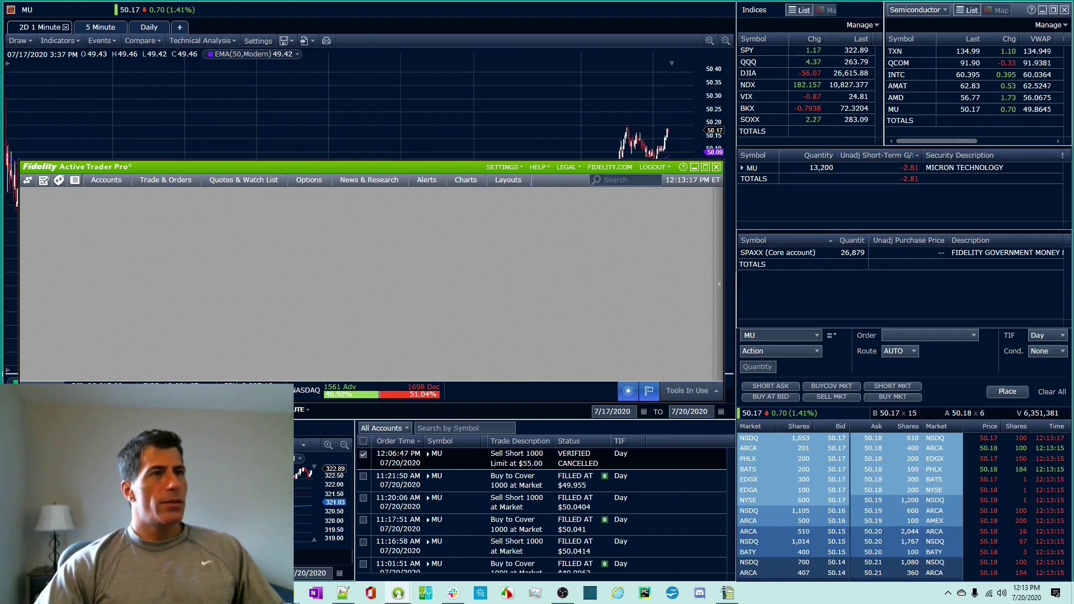
pyautogui.moveTo(1073, 148); pyautogui.dragTo(658, 83)
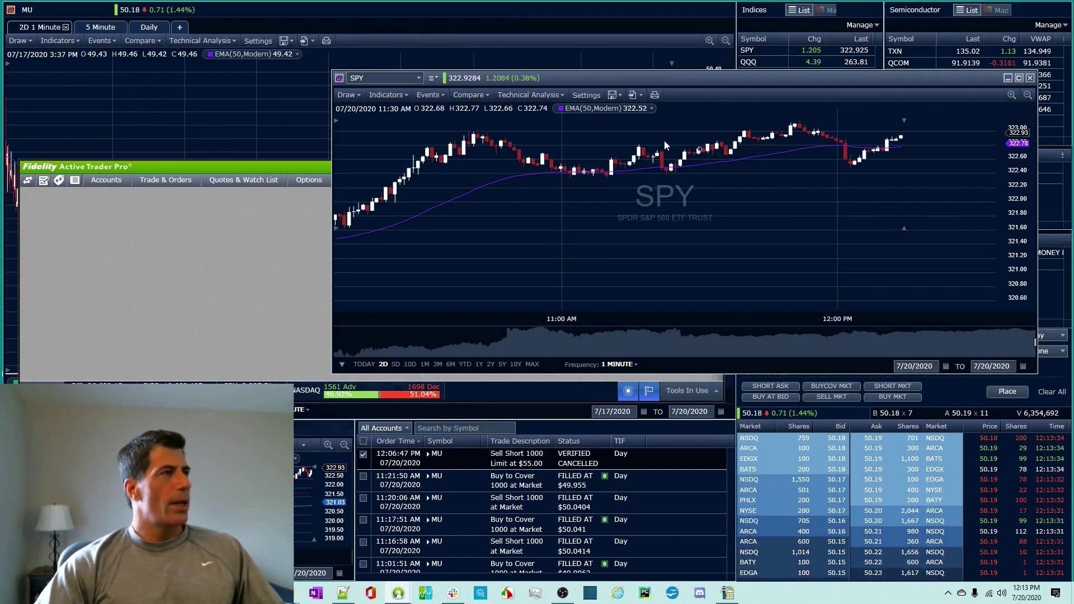
# Push the SPY chart window off the right edge of the screen.
pyautogui.moveTo(596, 82); pyautogui.dragTo(1073, 81)
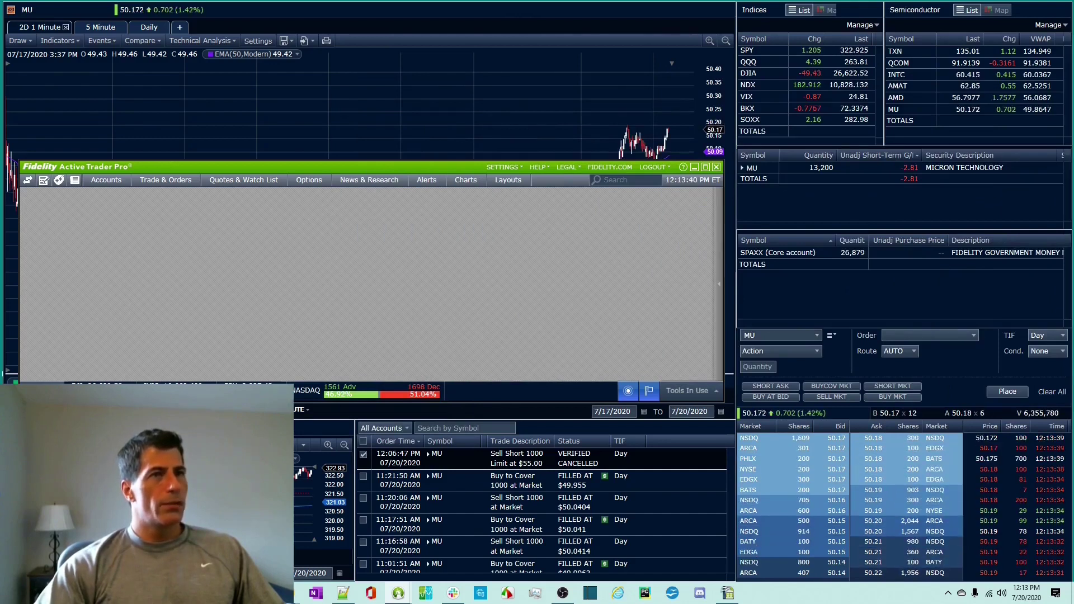
pyautogui.moveTo(1073, 136); pyautogui.dragTo(1073, 83)
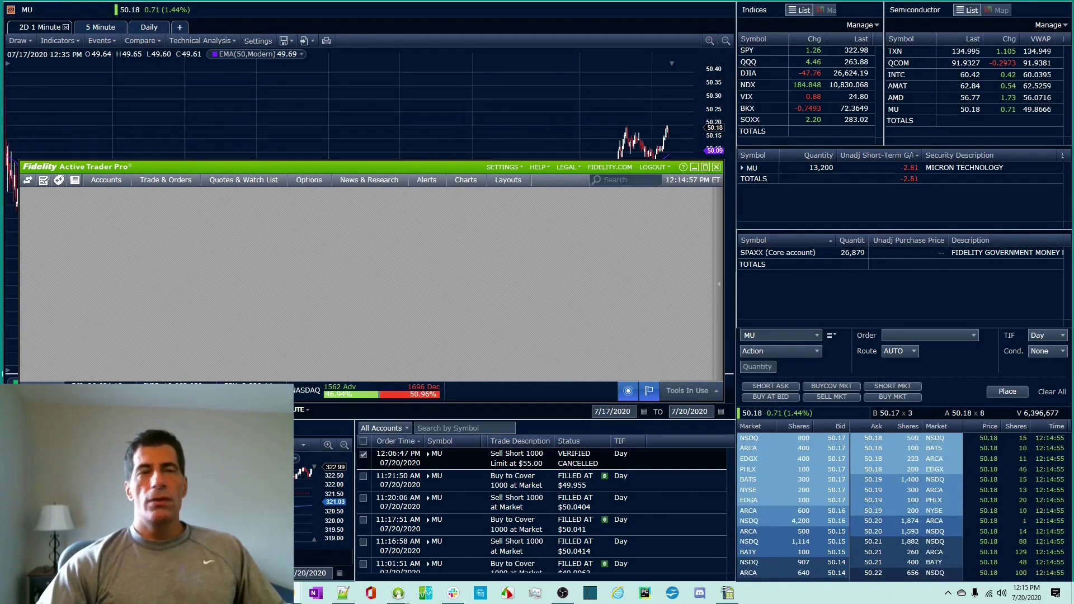
pyautogui.hotkey('alt', 'Tab')
pyautogui.moveTo(715, 38); pyautogui.dragTo(716, 38)
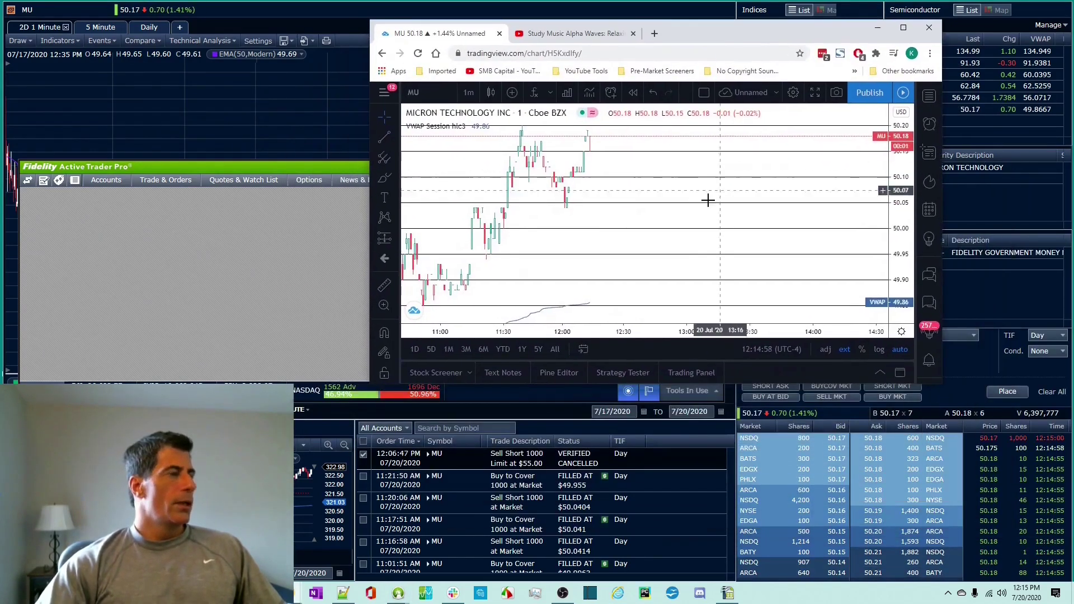
pyautogui.scroll(-3, 689, 213)
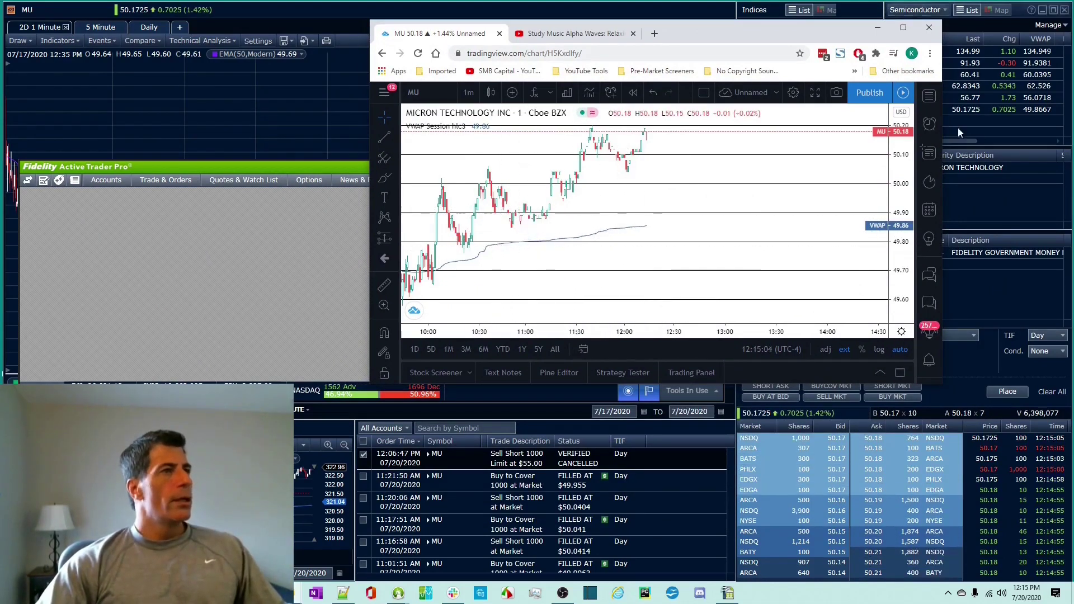
pyautogui.click(877, 27)
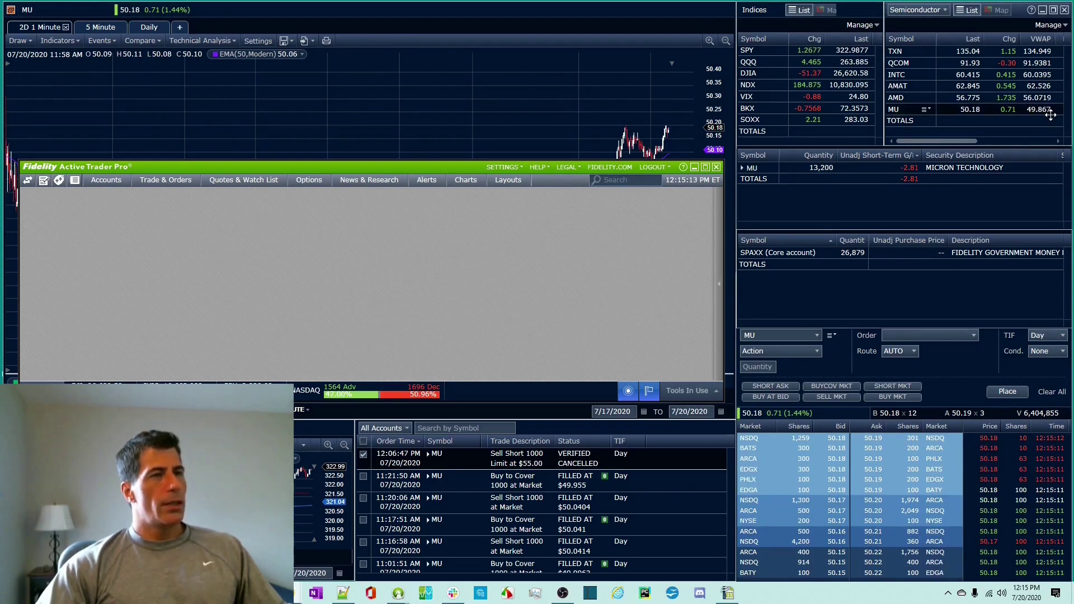
pyautogui.hotkey('alt', 'Tab')
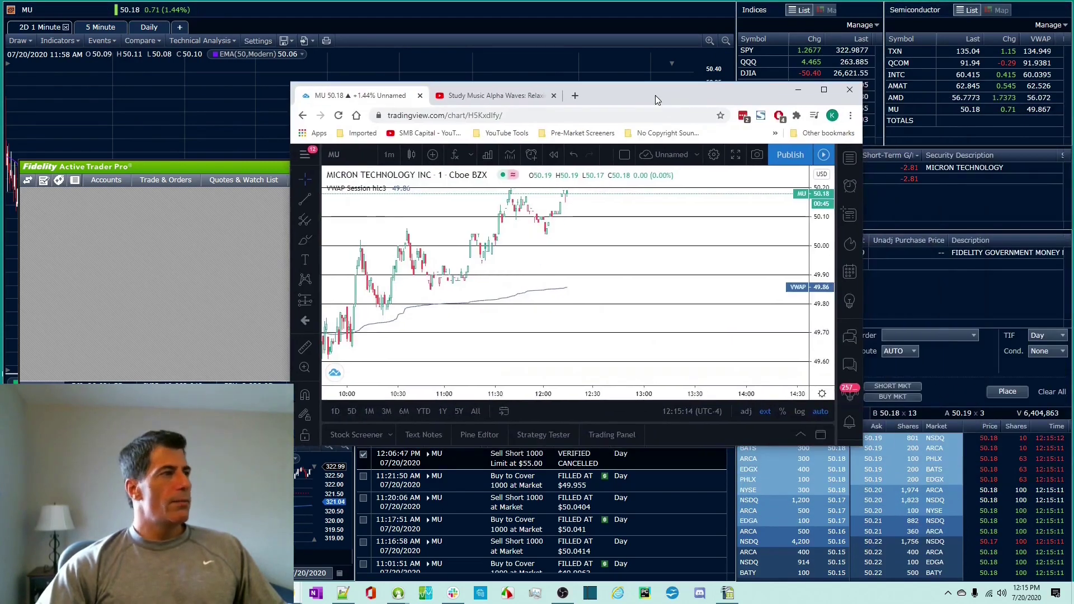
pyautogui.click(486, 98)
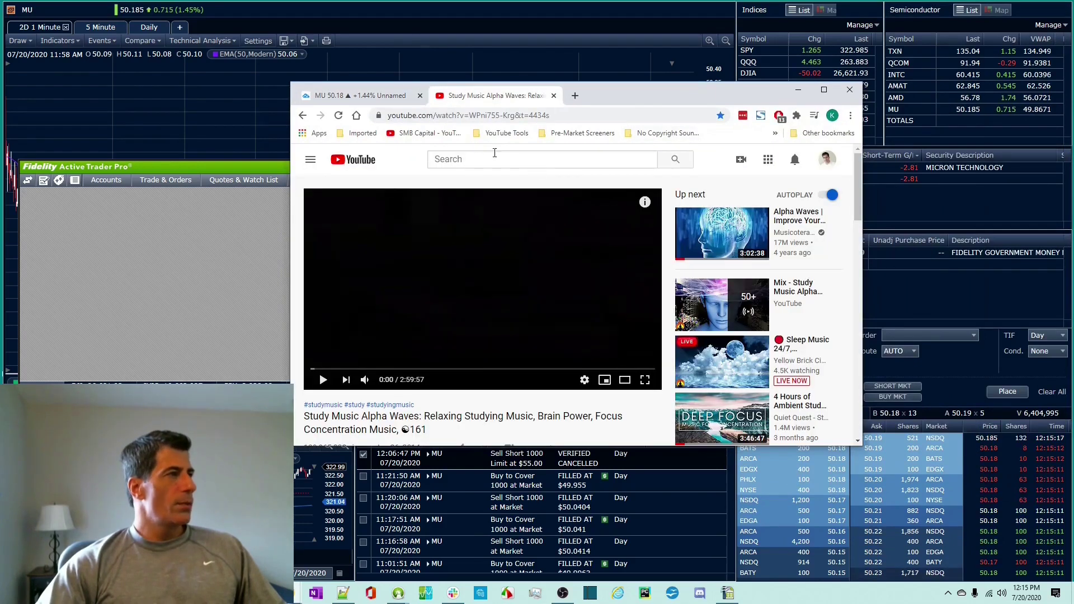
pyautogui.click(361, 100)
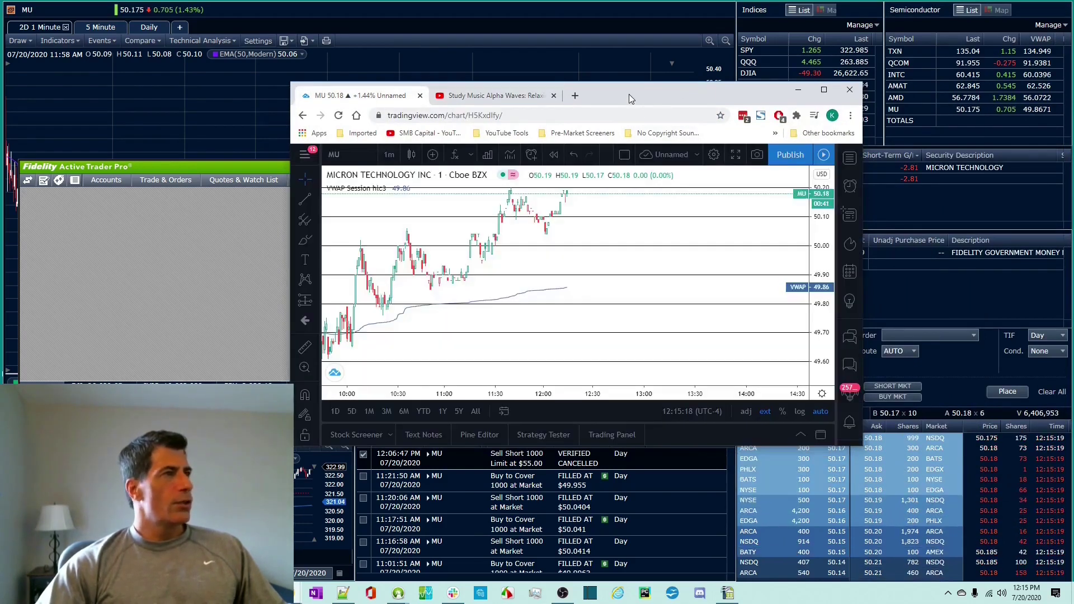
pyautogui.hotkey('alt', 'Tab')
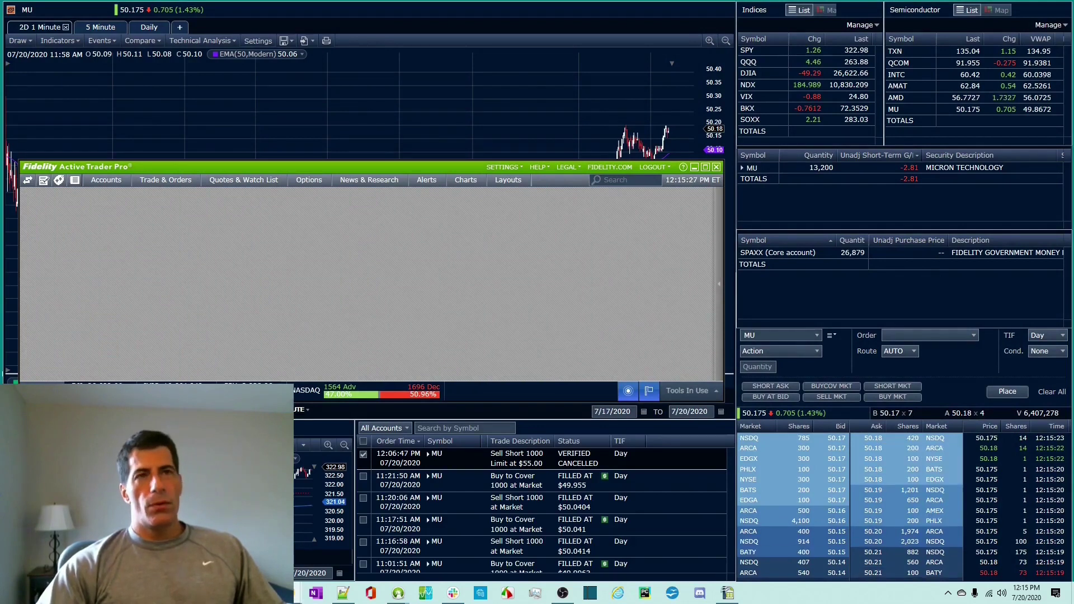
# Scroll Finviz's MU page to the fundamentals (P/E 24.74) and analyst rating changes, then reposition the window.
pyautogui.moveTo(1073, 51); pyautogui.dragTo(918, 51)
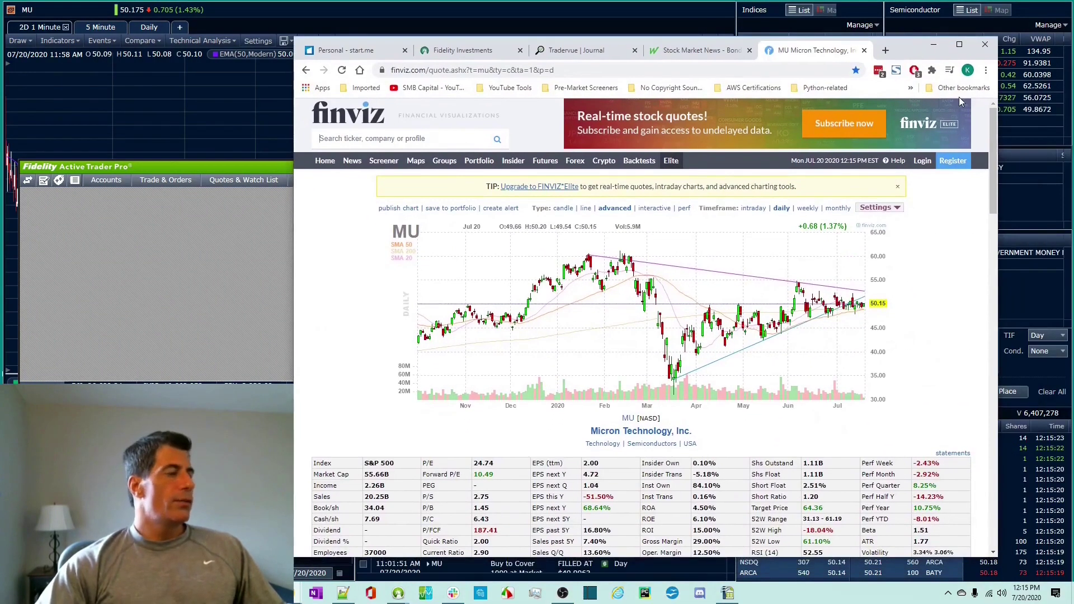
pyautogui.scroll(-3, 877, 328)
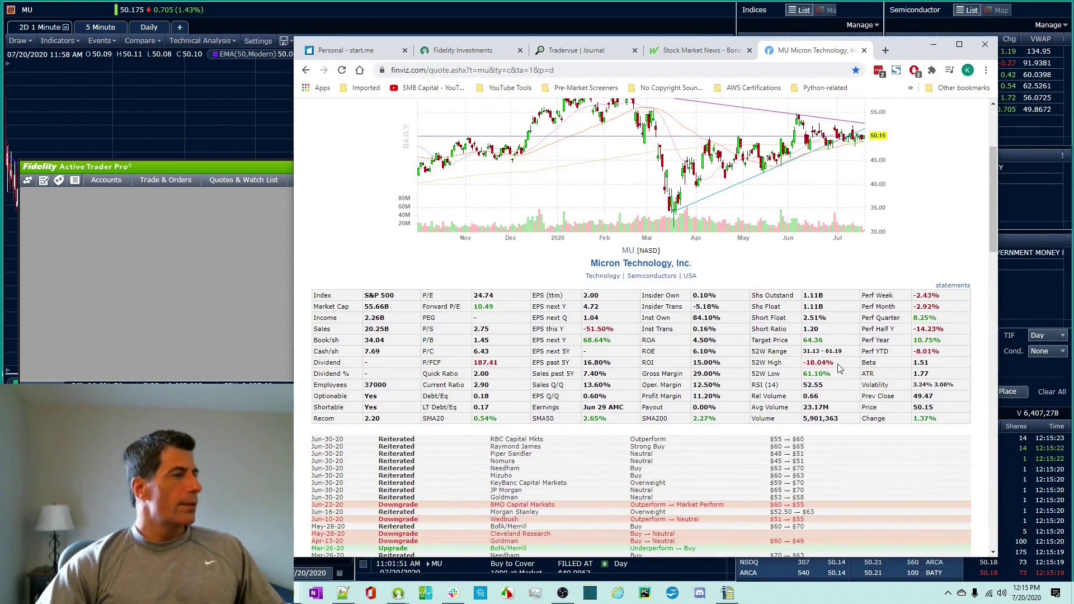
pyautogui.scroll(3, 687, 332)
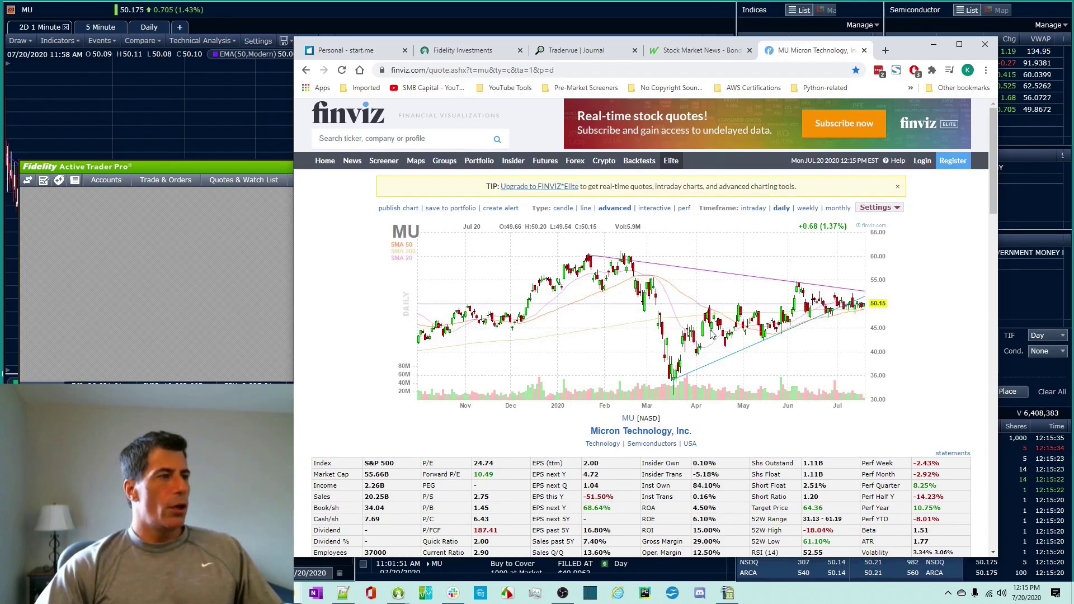
pyautogui.scroll(-1, 718, 332)
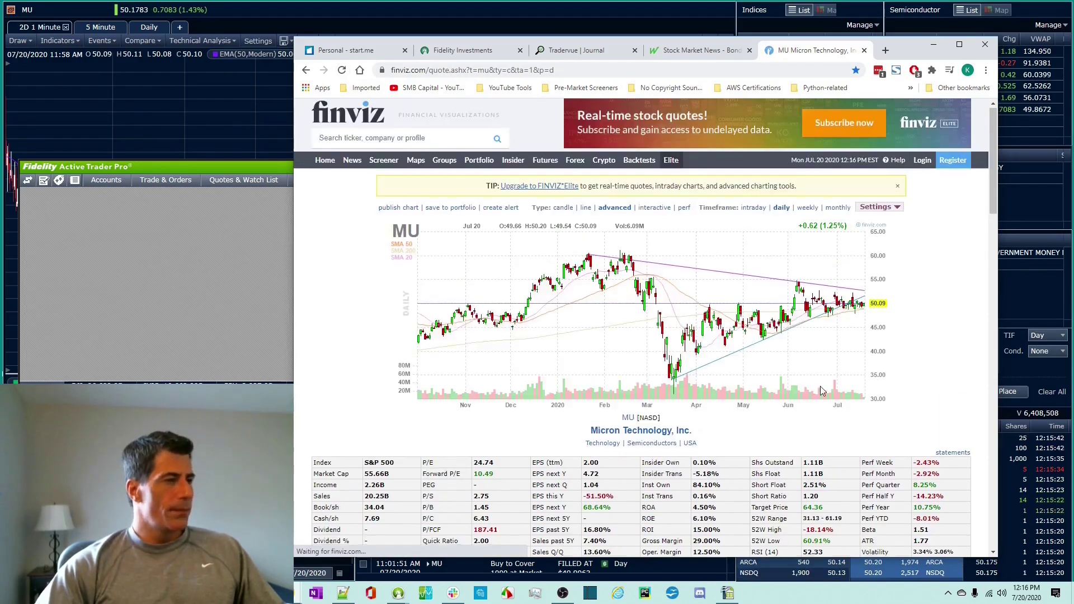
pyautogui.scroll(-3, 649, 428)
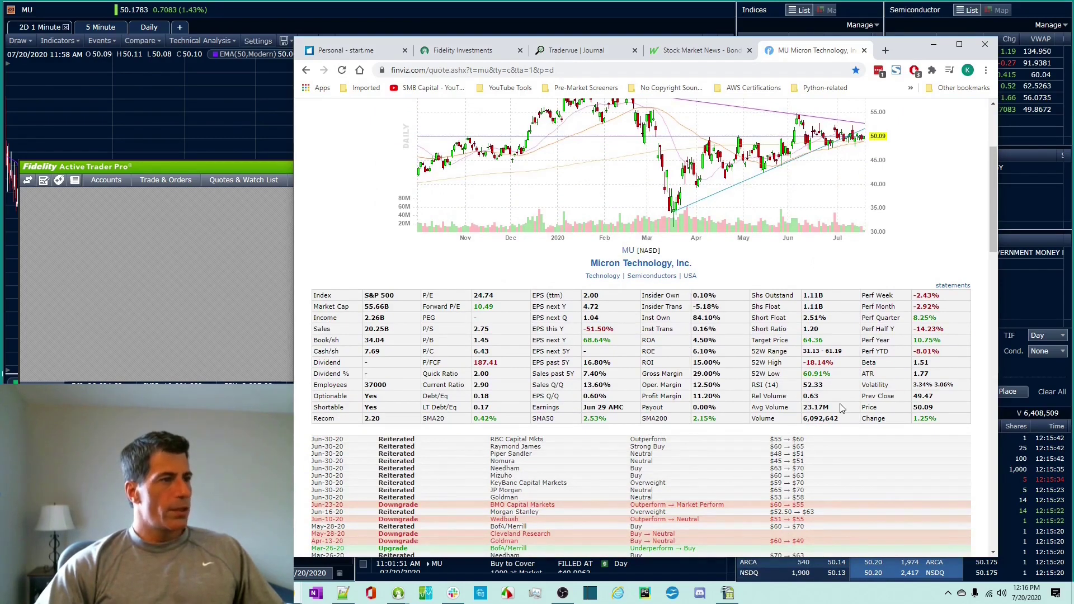
pyautogui.scroll(-1, 814, 414)
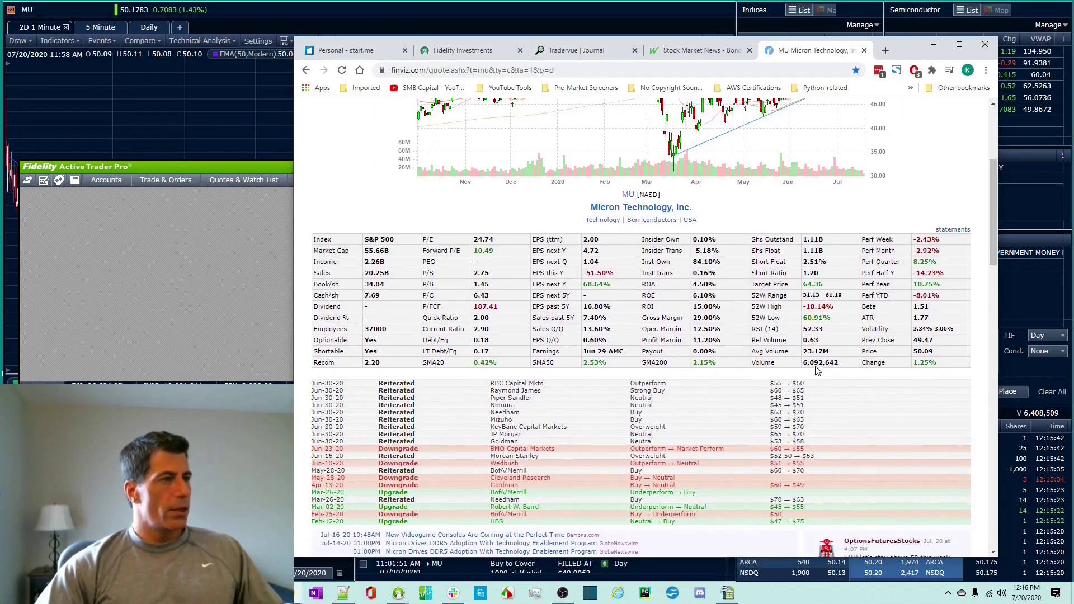
pyautogui.moveTo(908, 48); pyautogui.dragTo(649, 70)
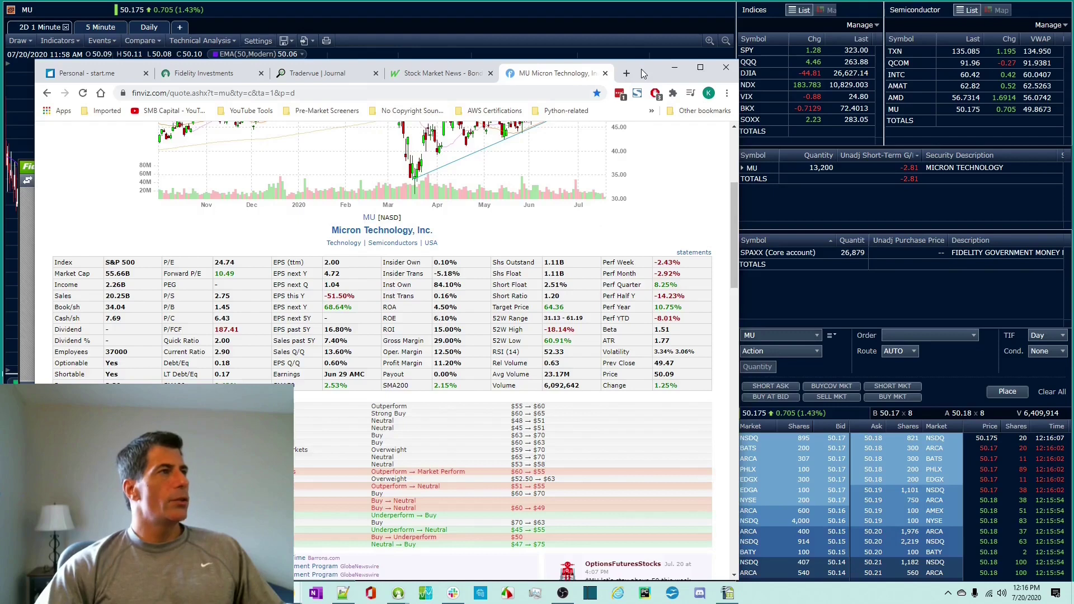
pyautogui.moveTo(641, 69); pyautogui.dragTo(845, 66)
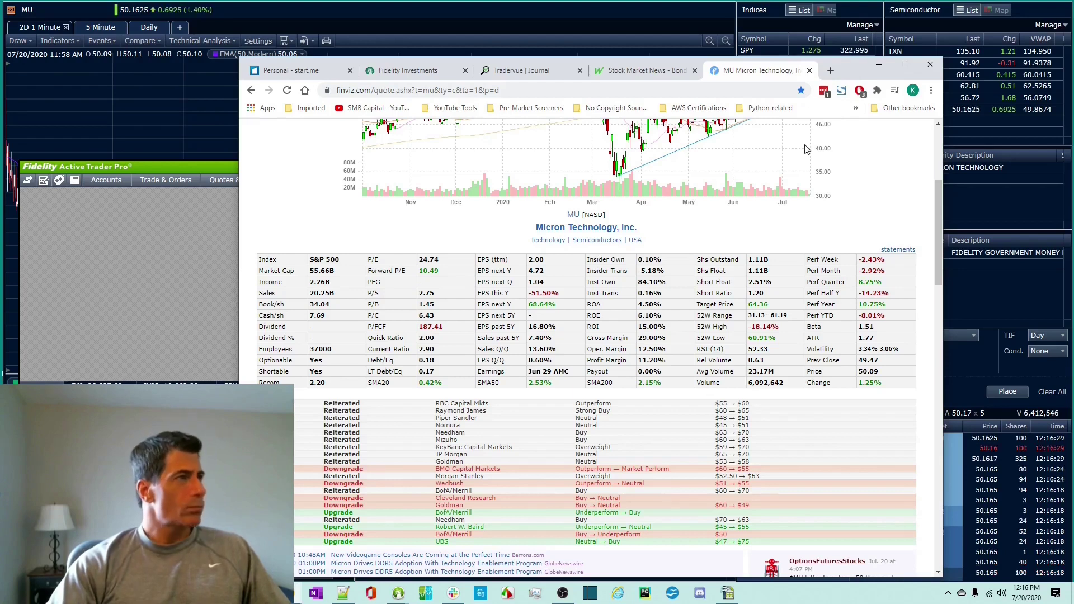
# Switch to MarketWatch's Markets headlines, then to the Tradervue journal for Jul 20, 2020.
pyautogui.click(639, 72)
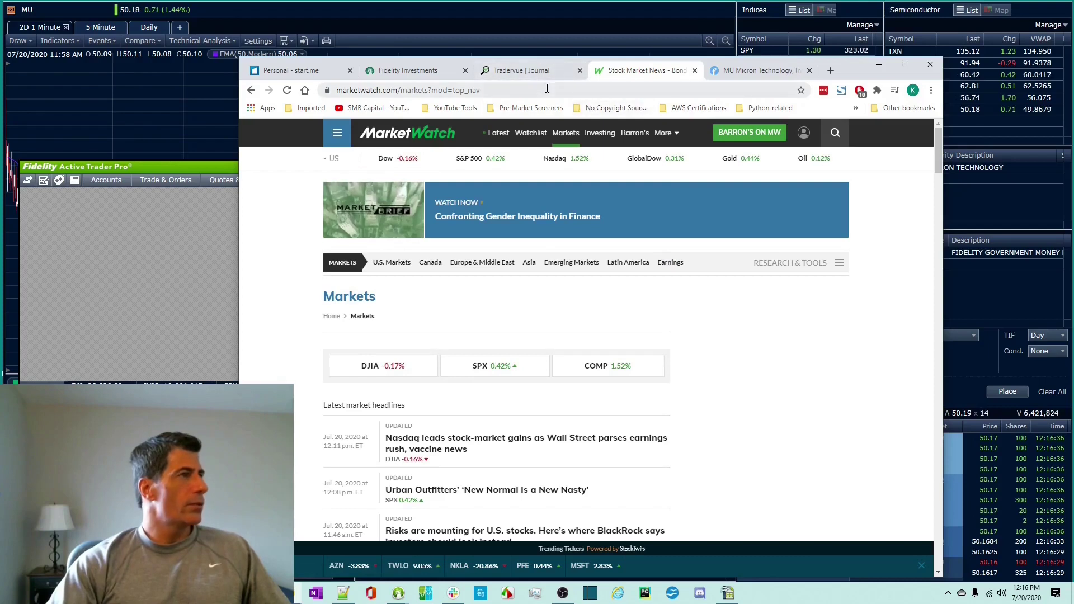
pyautogui.click(529, 71)
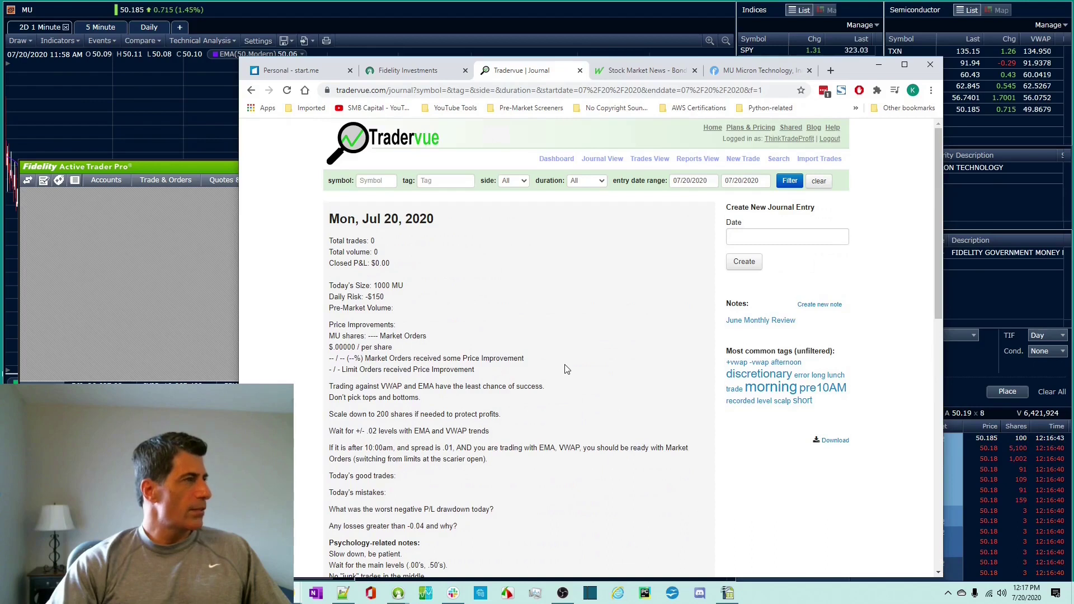
# Scroll through the Jul 20, 2020 Tradervue journal notes, then minimize Chrome to reveal Active Trader Pro.
pyautogui.scroll(-4, 447, 420)
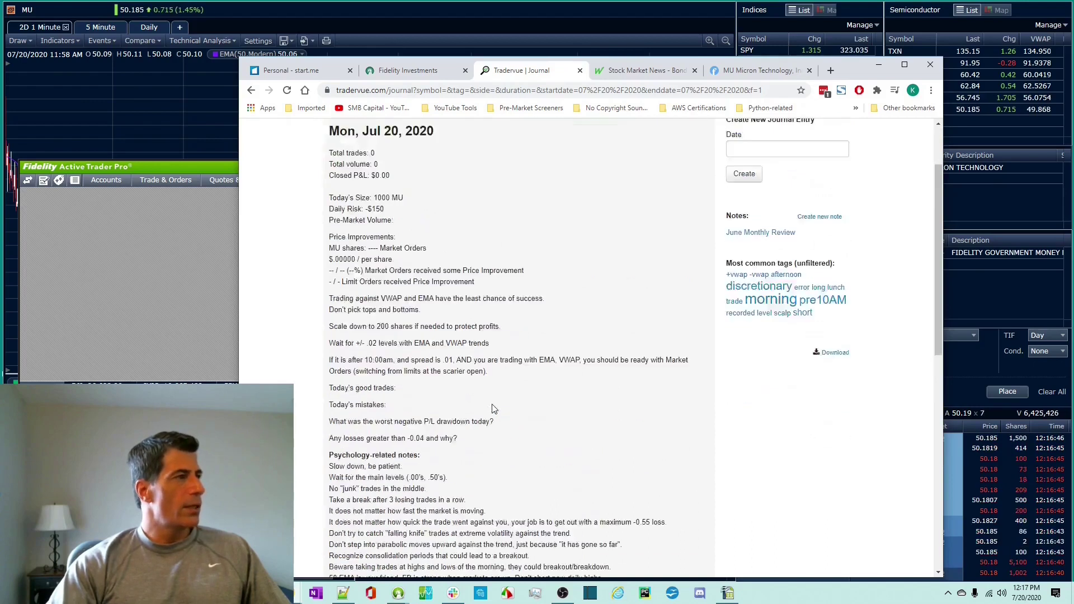
pyautogui.scroll(4, 492, 408)
pyautogui.scroll(-4, 492, 408)
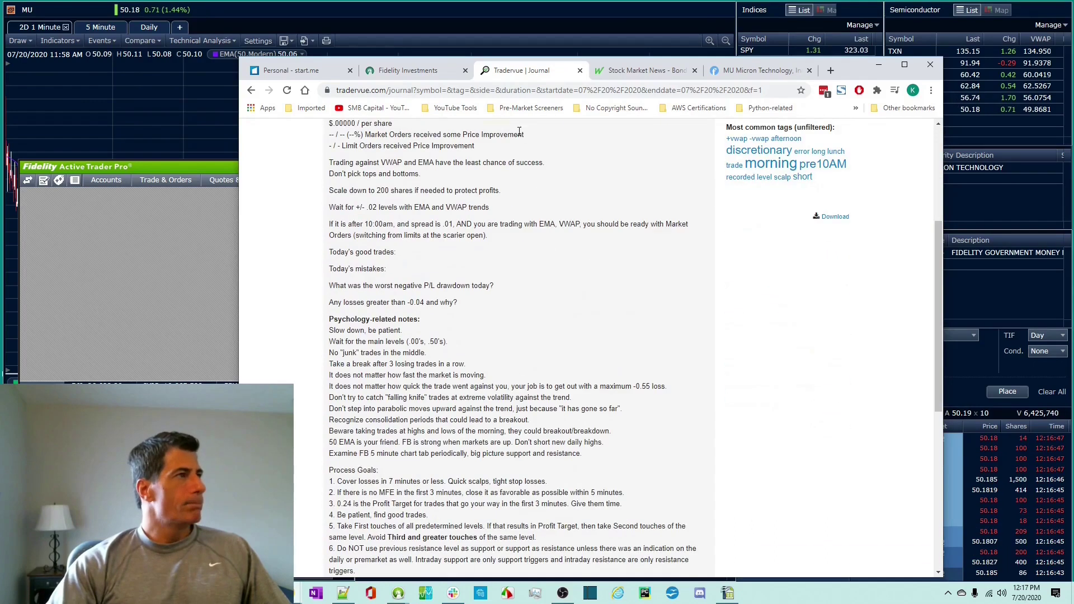
pyautogui.click(878, 64)
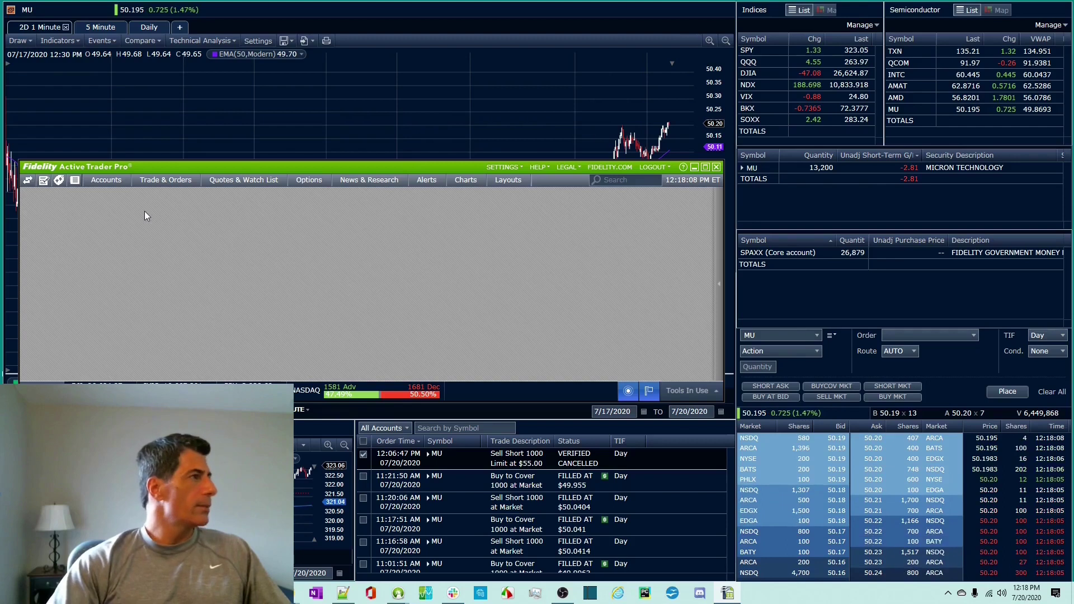
# Open a saved chart layout, close the empty new chart, and bring the MU chart forward.
pyautogui.click(464, 180)
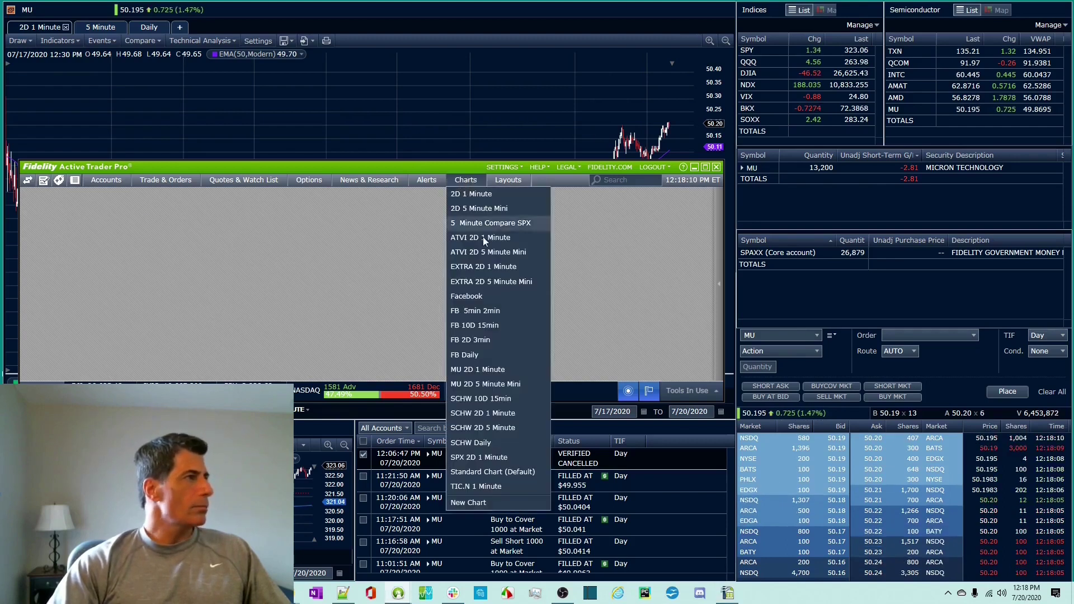
pyautogui.click(495, 208)
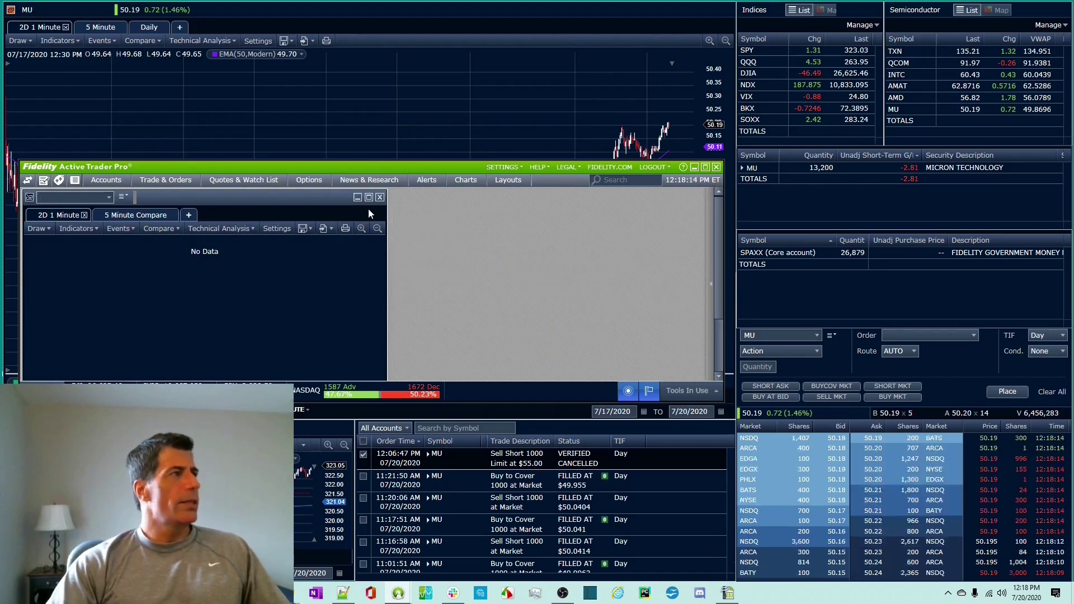
pyautogui.click(380, 198)
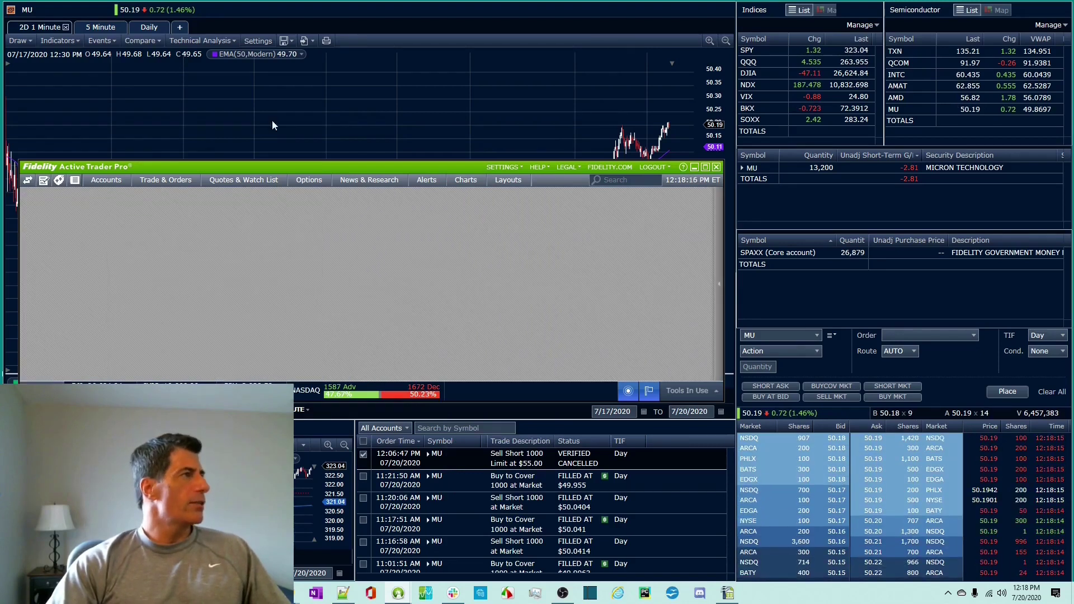
pyautogui.click(290, 44)
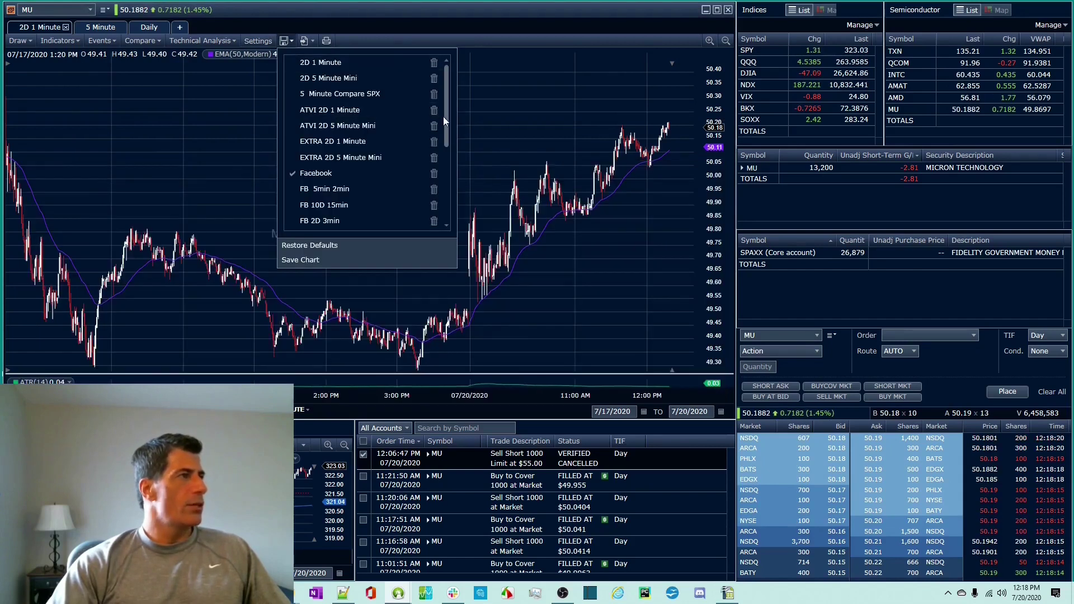
pyautogui.moveTo(445, 123); pyautogui.dragTo(455, 49)
pyautogui.click(442, 12)
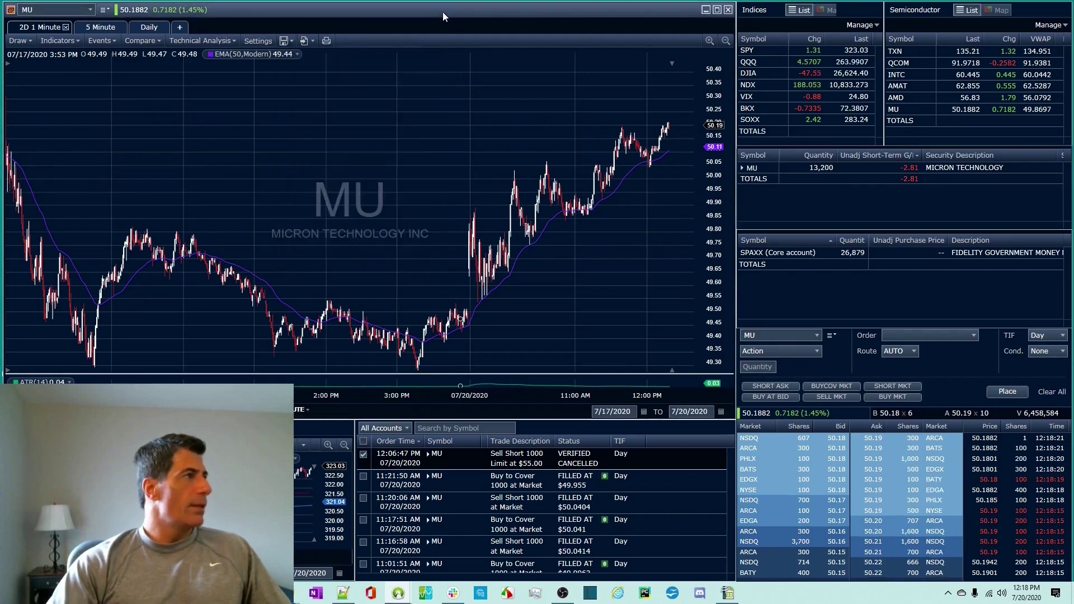
# Cycle the MU chart through Daily and 5 Minute views, ending on 2D 1 Minute.
pyautogui.click(148, 27)
pyautogui.click(105, 29)
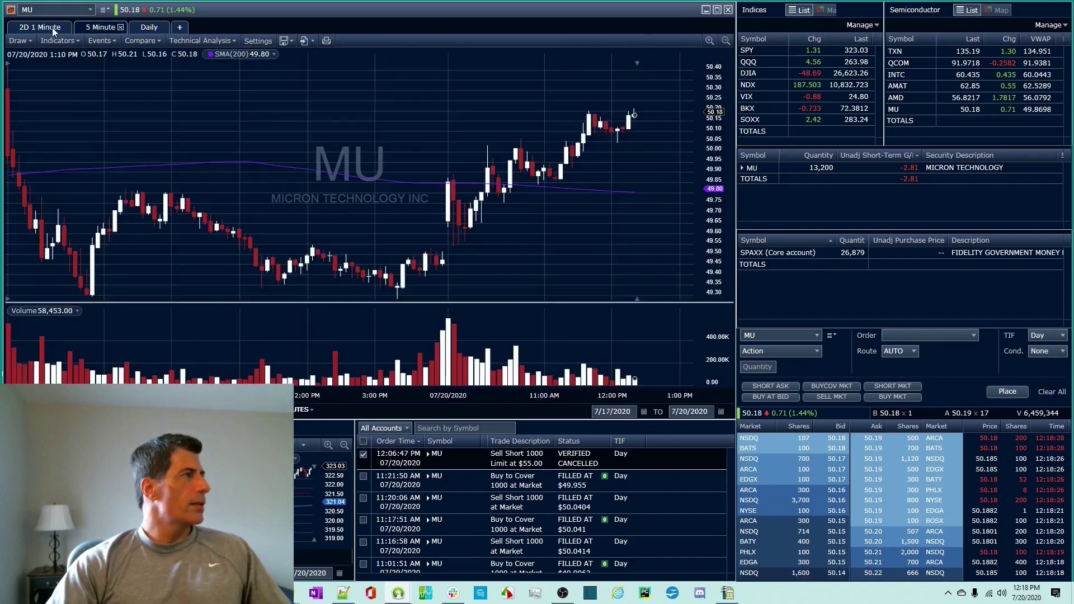
pyautogui.click(58, 28)
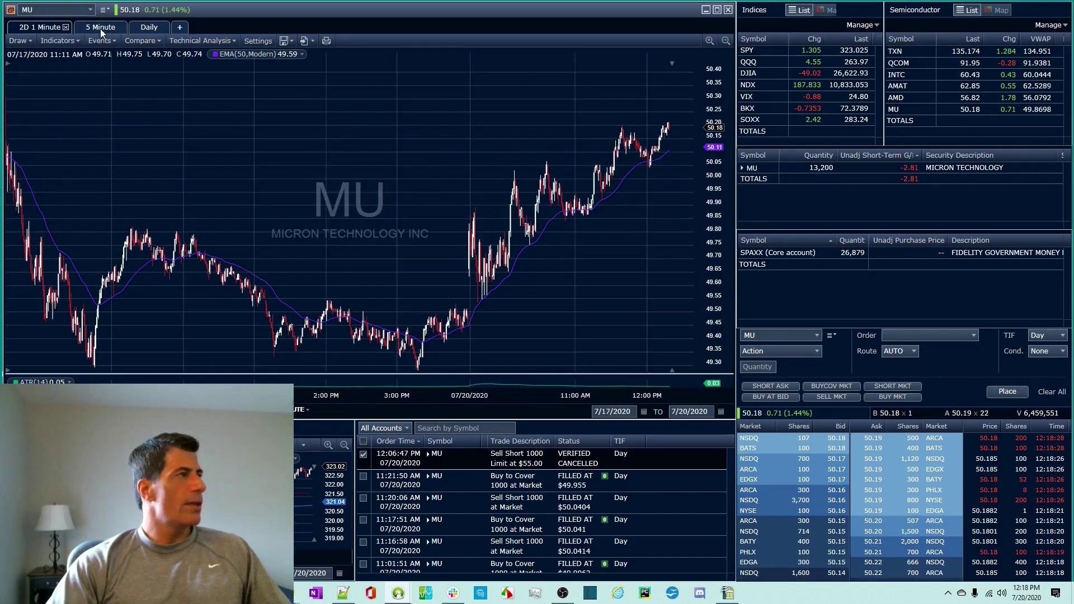
pyautogui.click(100, 28)
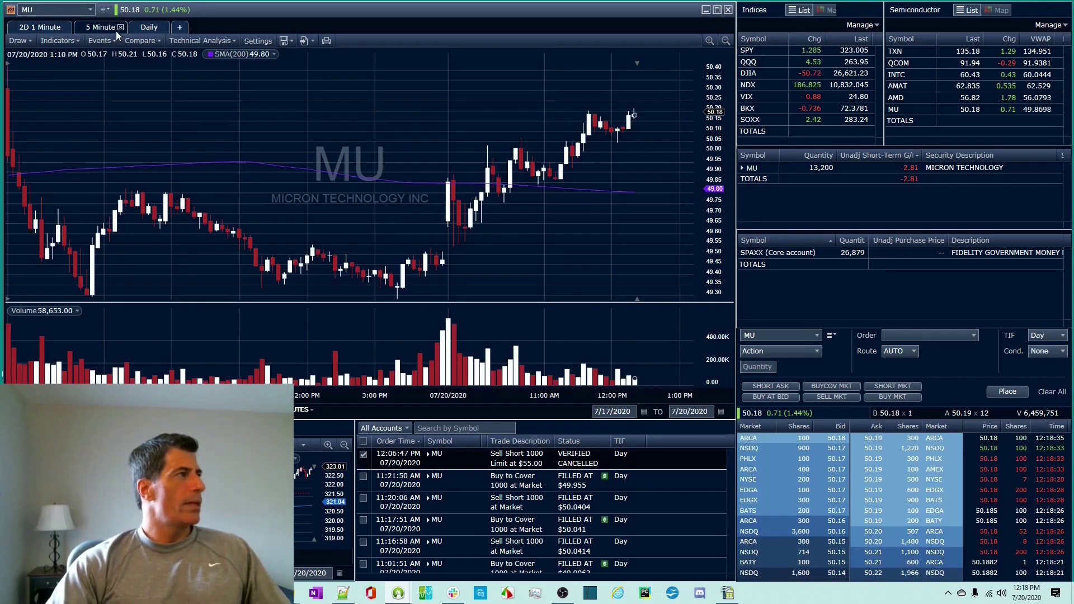
pyautogui.click(147, 28)
pyautogui.click(58, 30)
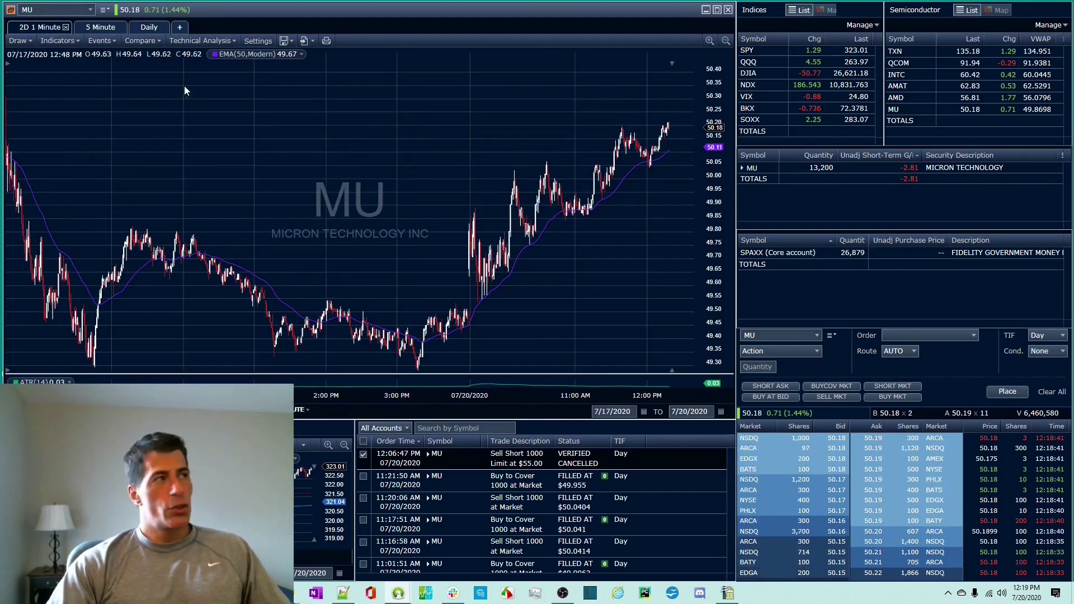
# Open and dismiss the chart settings unchanged, then show the list of saved charts.
pyautogui.click(267, 43)
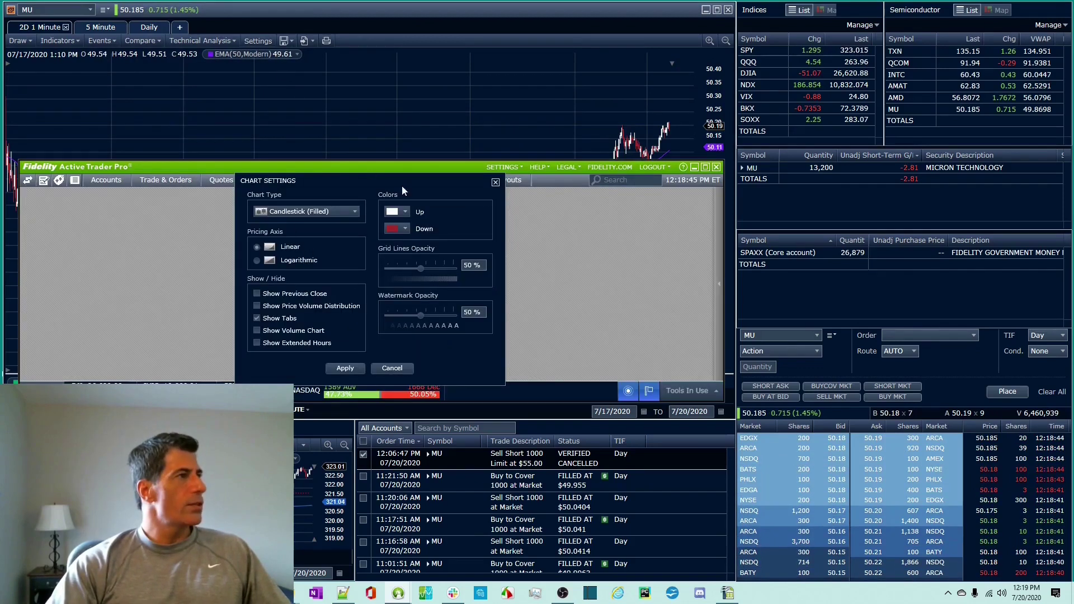
pyautogui.click(495, 182)
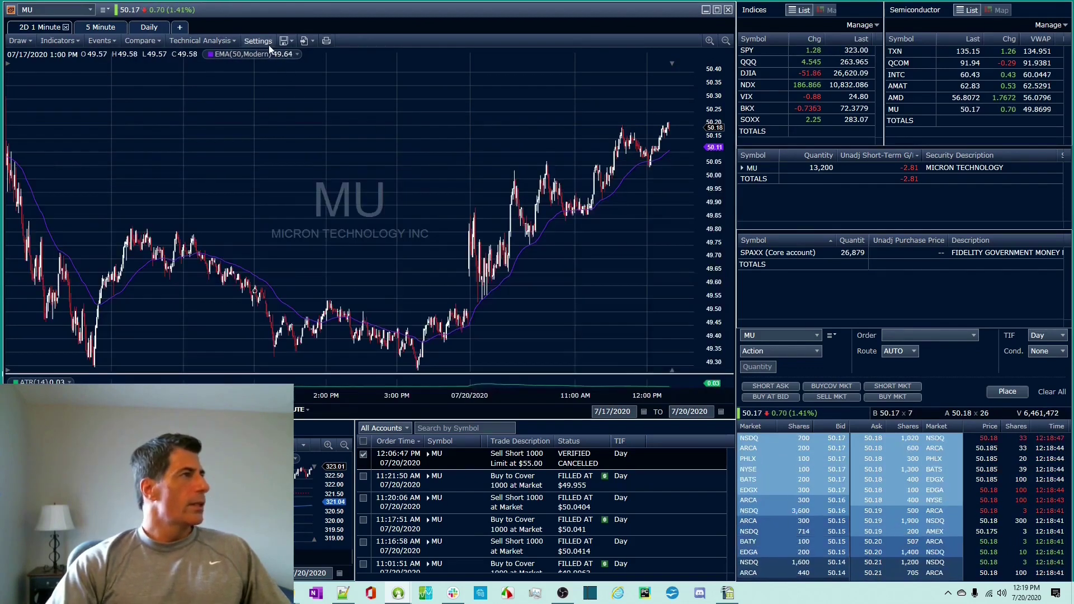
pyautogui.click(291, 44)
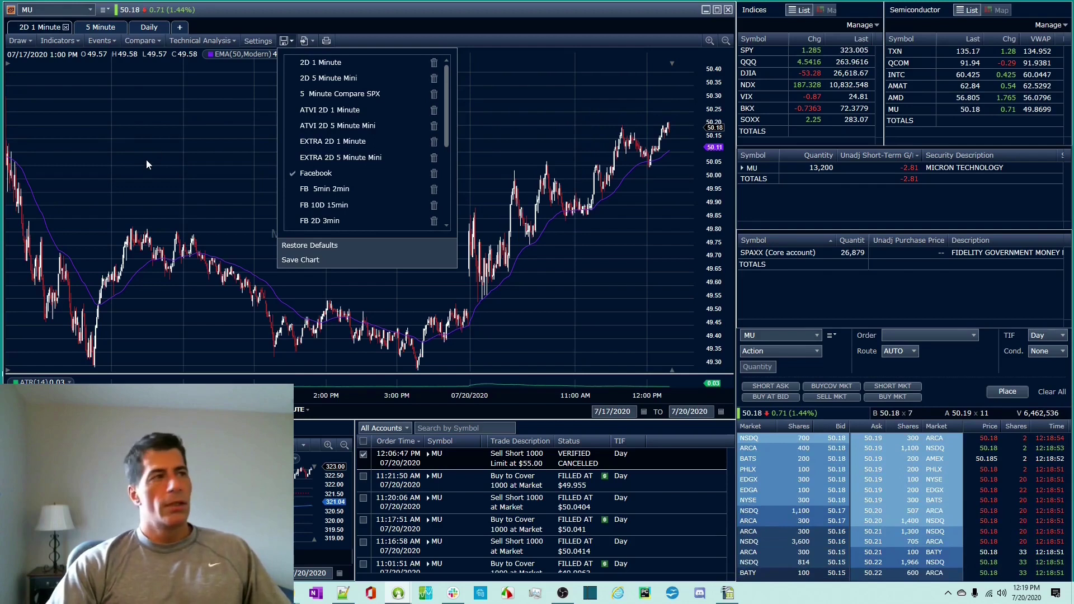
# Close the saved chart list, bring the main window forward, and open SETTINGS > Directed Trade.
pyautogui.click(492, 10)
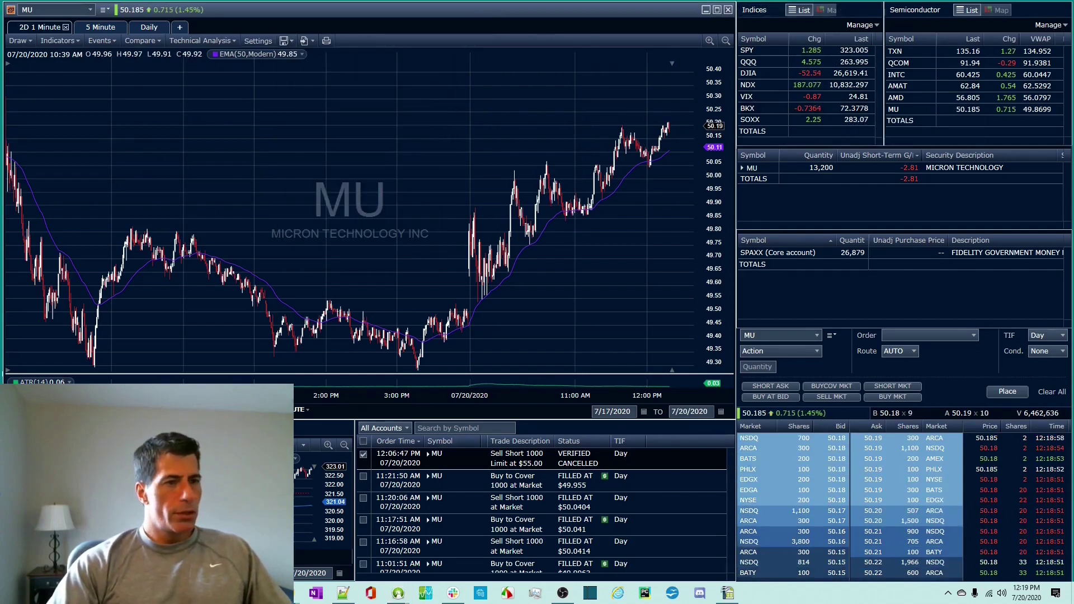
pyautogui.click(398, 593)
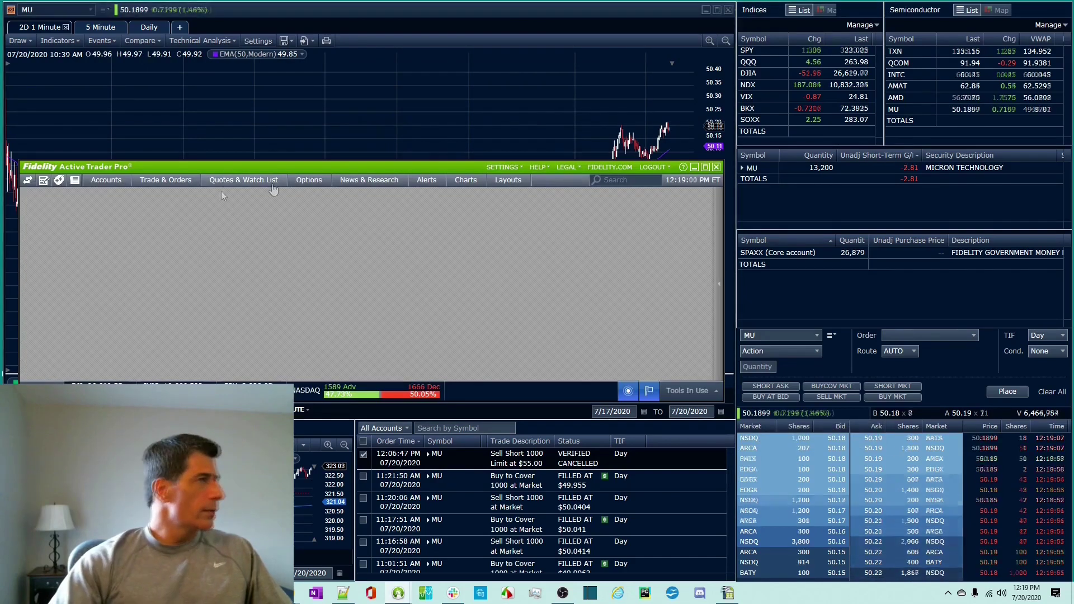
pyautogui.click(502, 167)
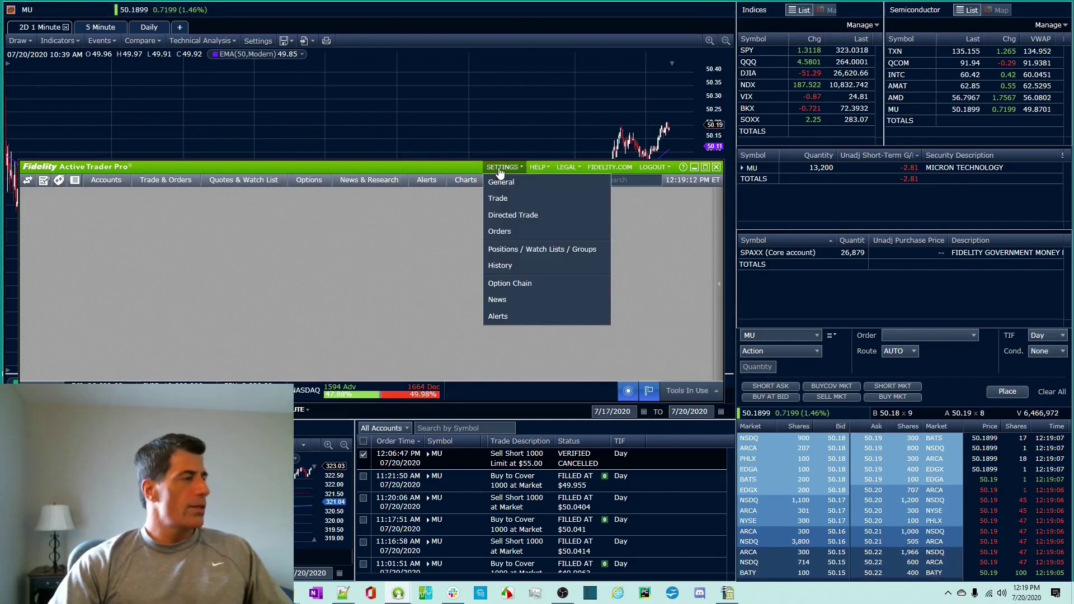
pyautogui.click(524, 222)
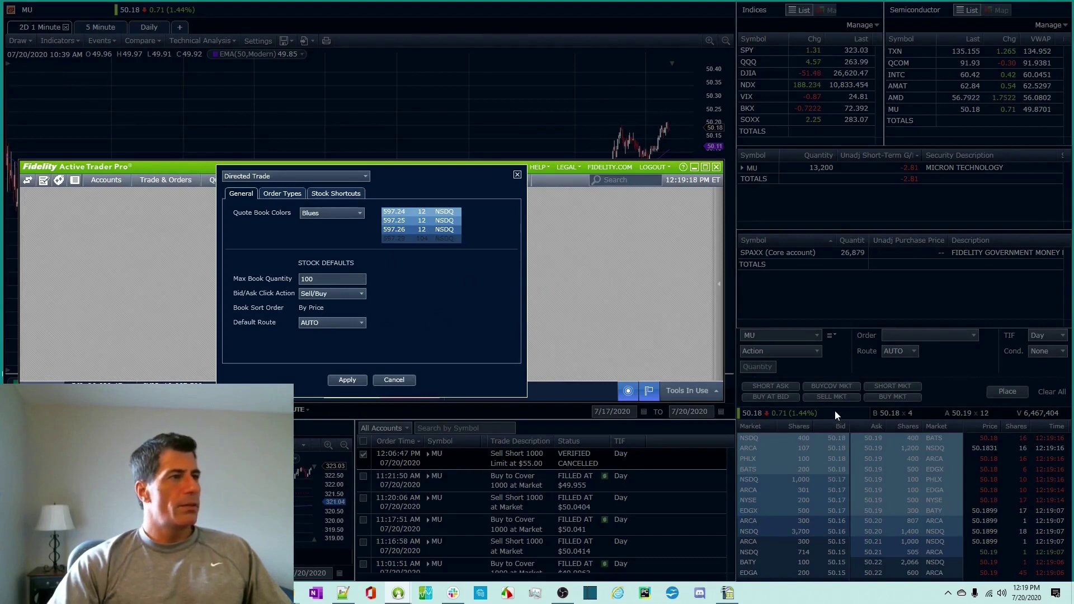
# Review the BUYCOV MKT, SHORT MKT, BUY AT BID, SELL MKT and BUY MKT (1000-share market buy) shortcuts.
pyautogui.click(335, 193)
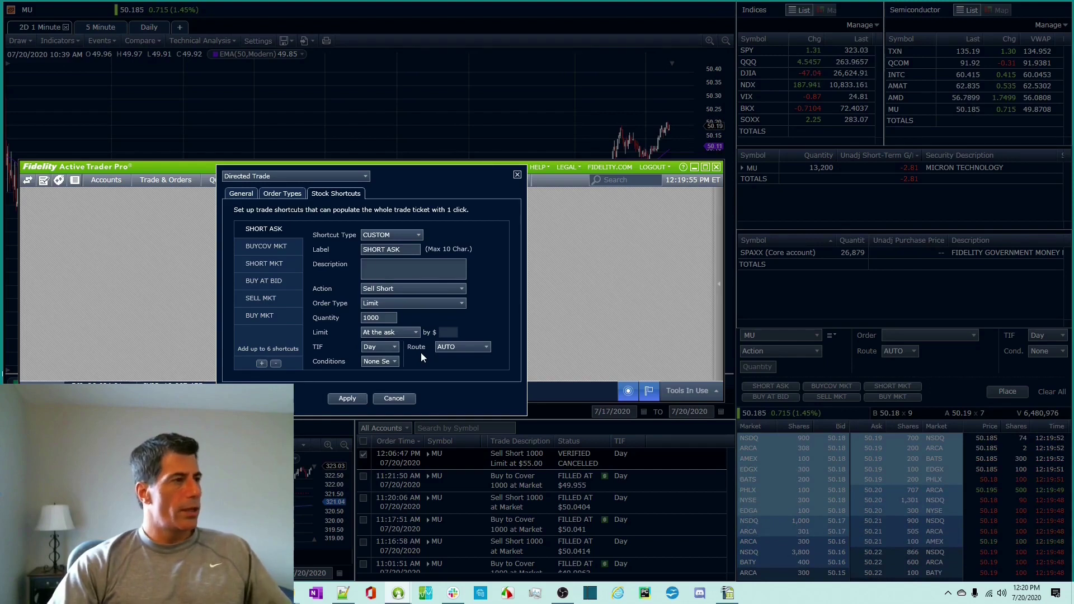
pyautogui.click(272, 246)
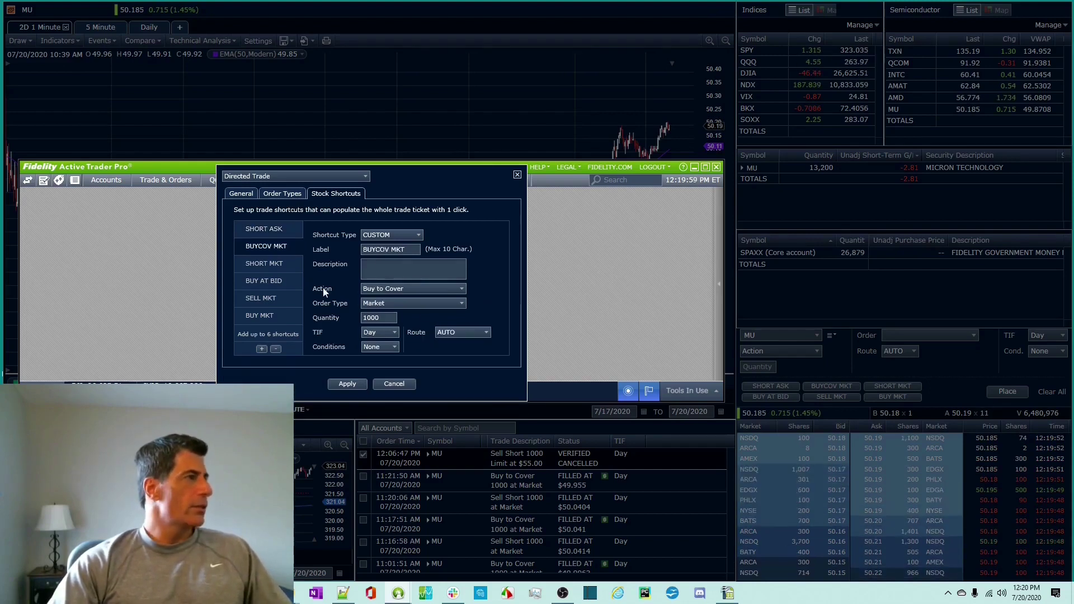
pyautogui.click(260, 263)
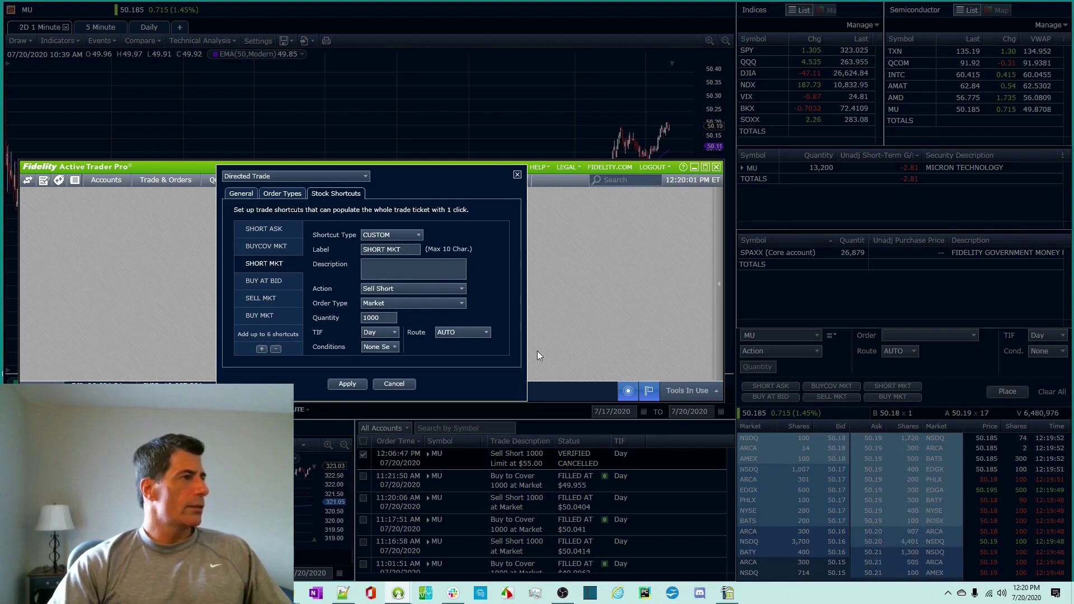
pyautogui.click(271, 281)
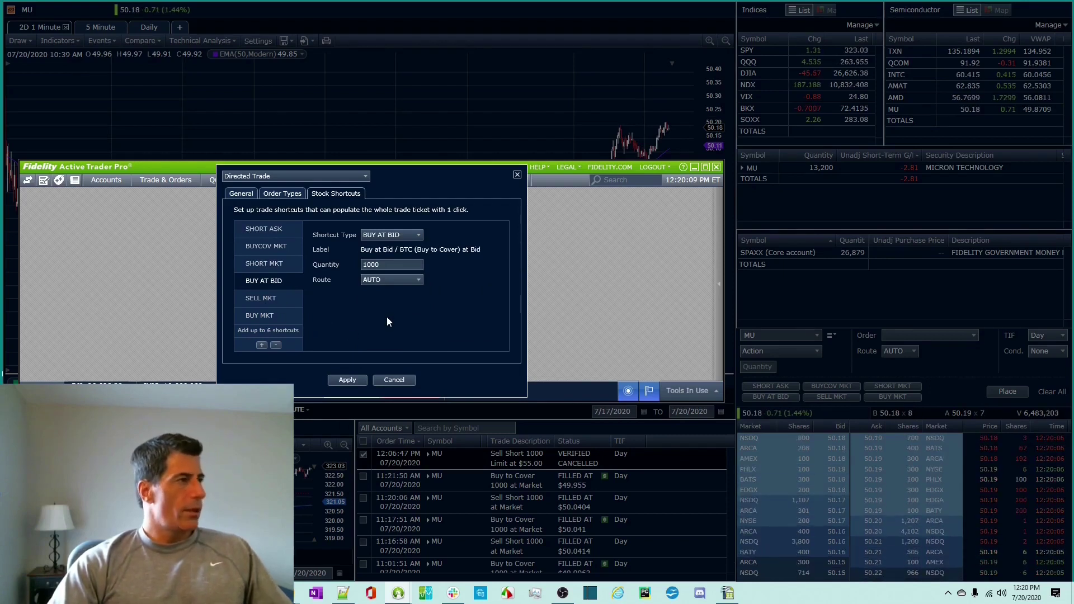
pyautogui.click(287, 302)
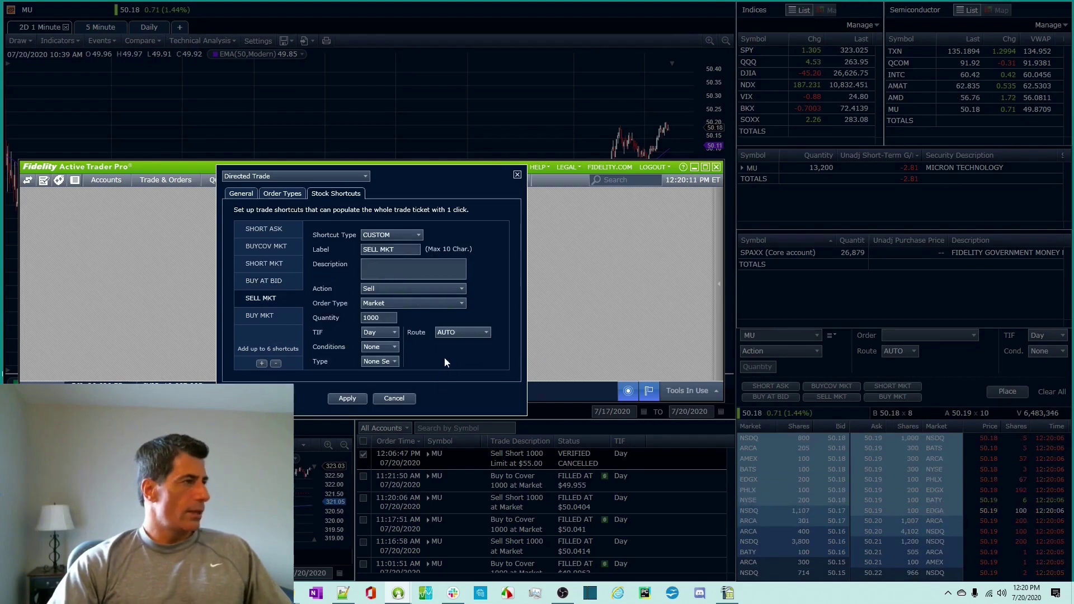
pyautogui.click(286, 318)
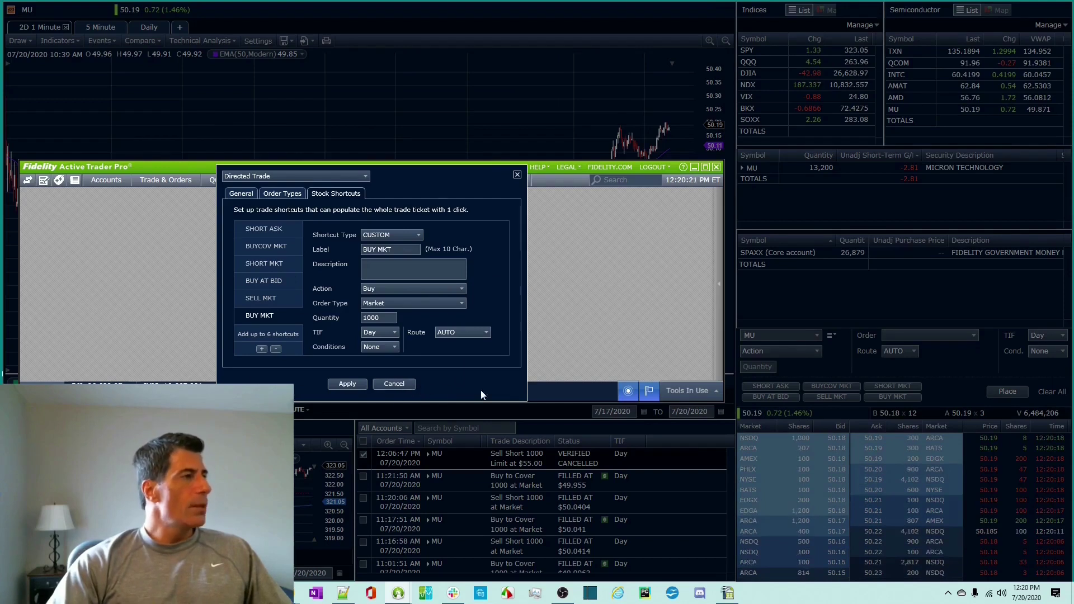
# Try Stop Limit as BUY MKT's order type, browse the Stop choices, then cancel without saving.
pyautogui.click(435, 304)
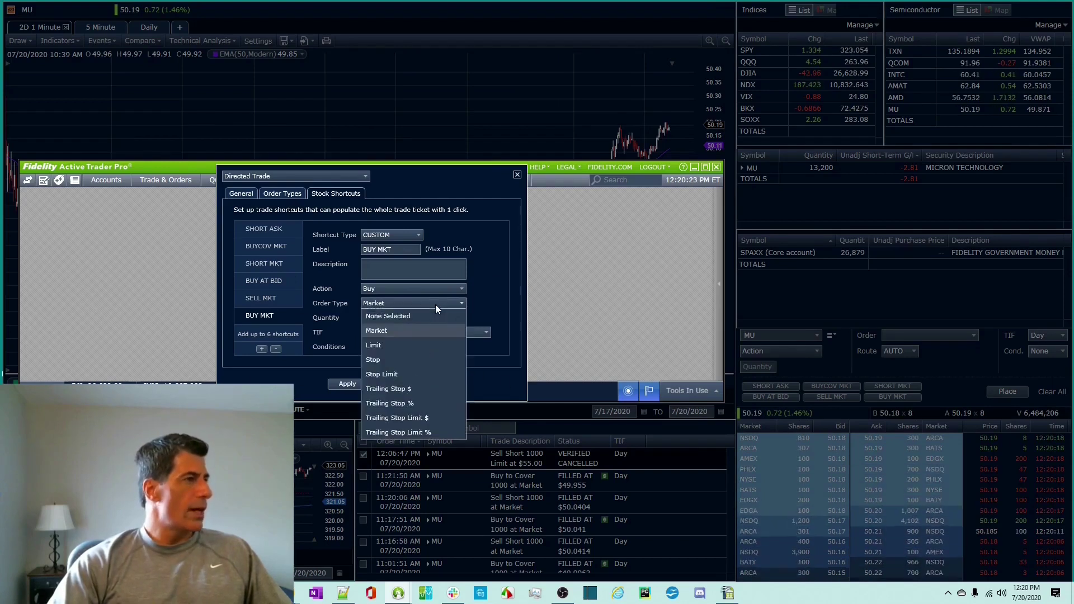
pyautogui.click(419, 376)
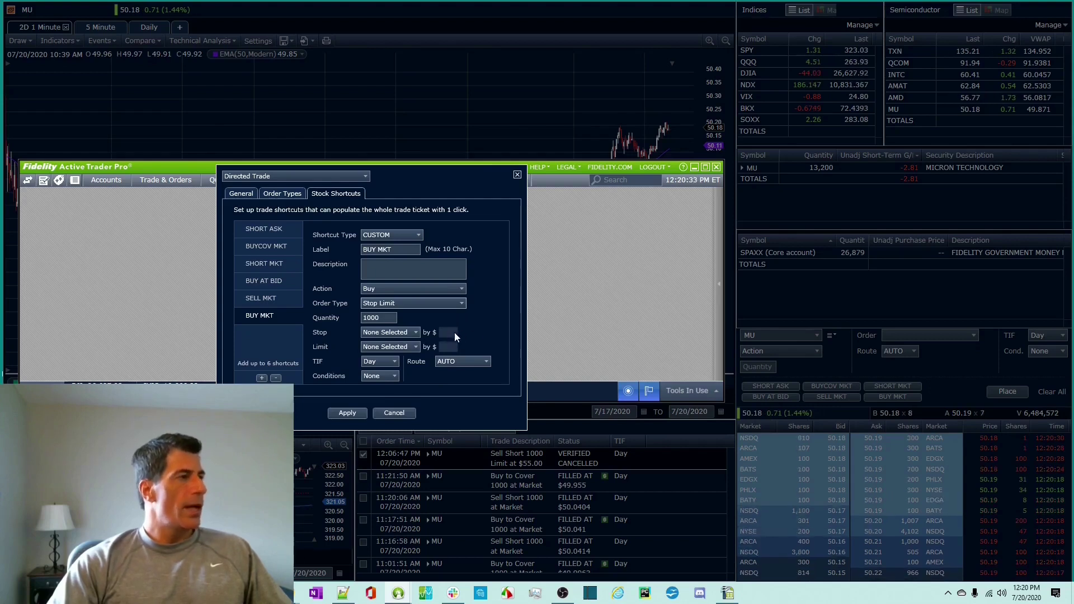
pyautogui.click(415, 333)
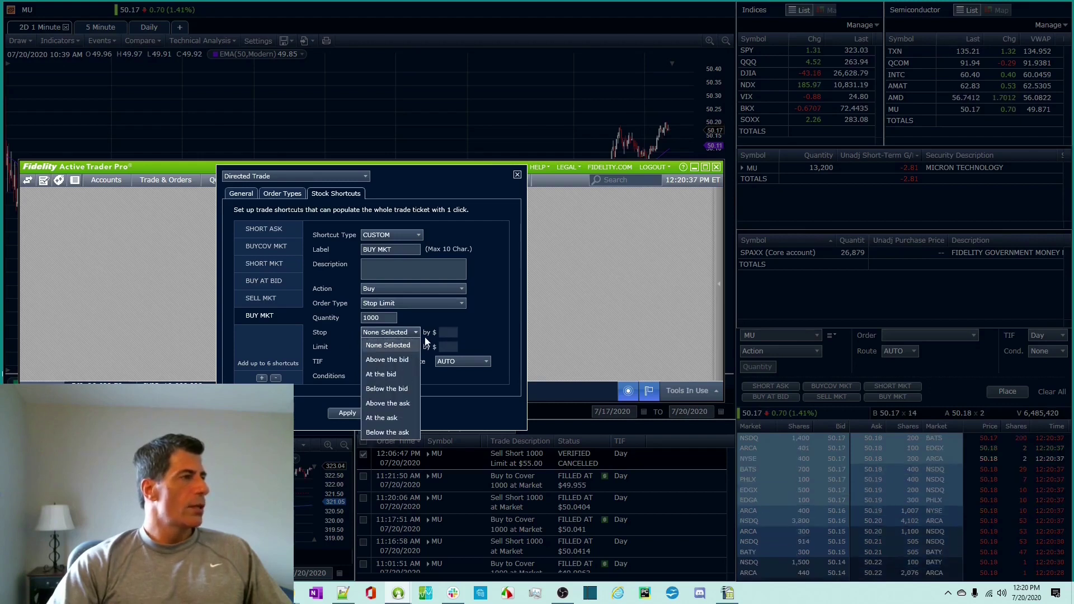
pyautogui.click(428, 334)
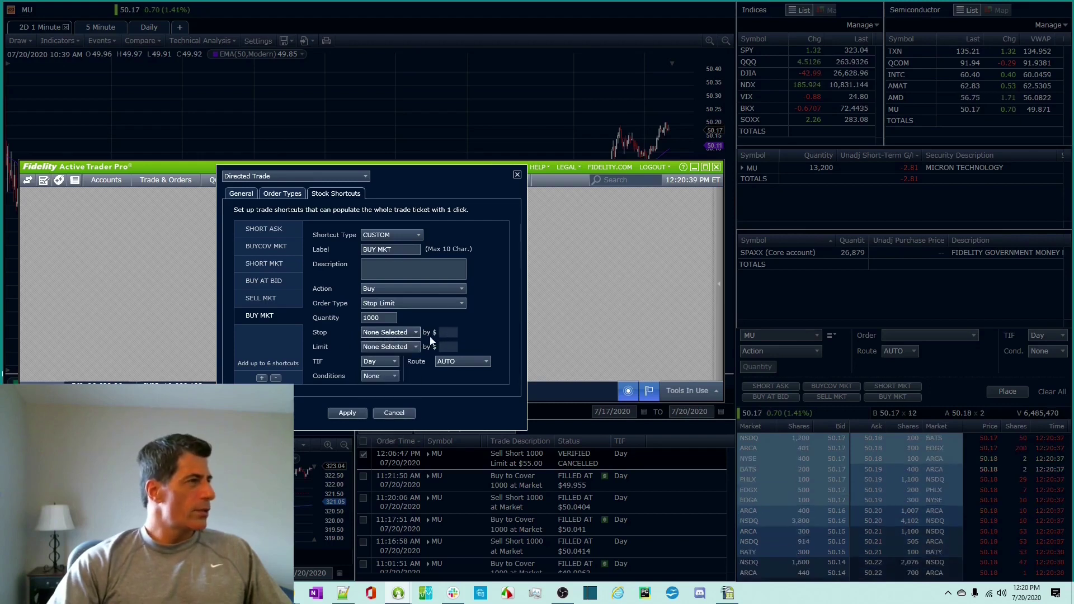
pyautogui.click(415, 334)
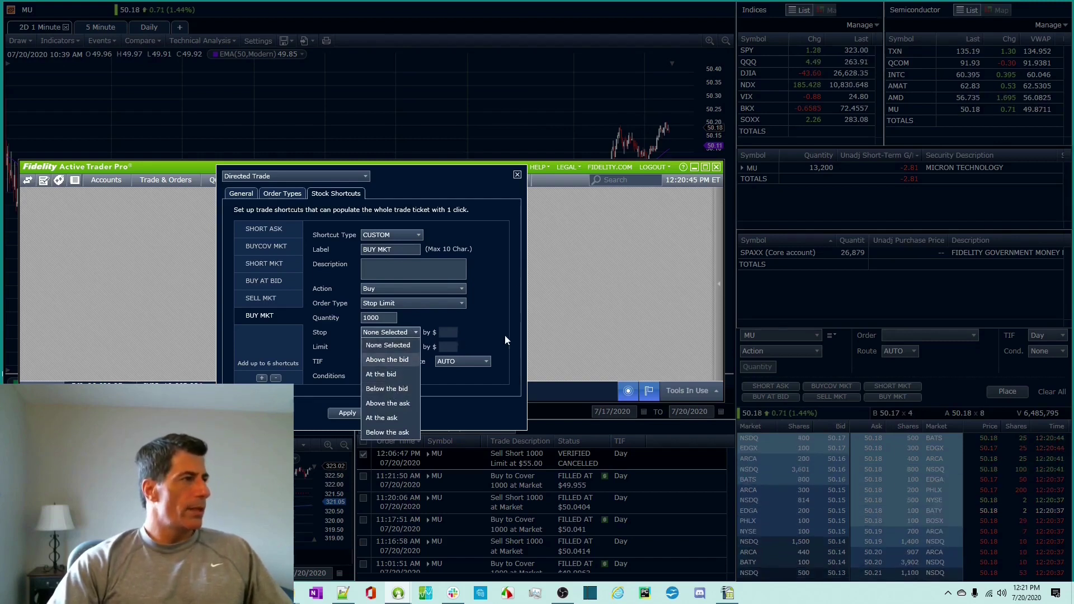
pyautogui.click(518, 179)
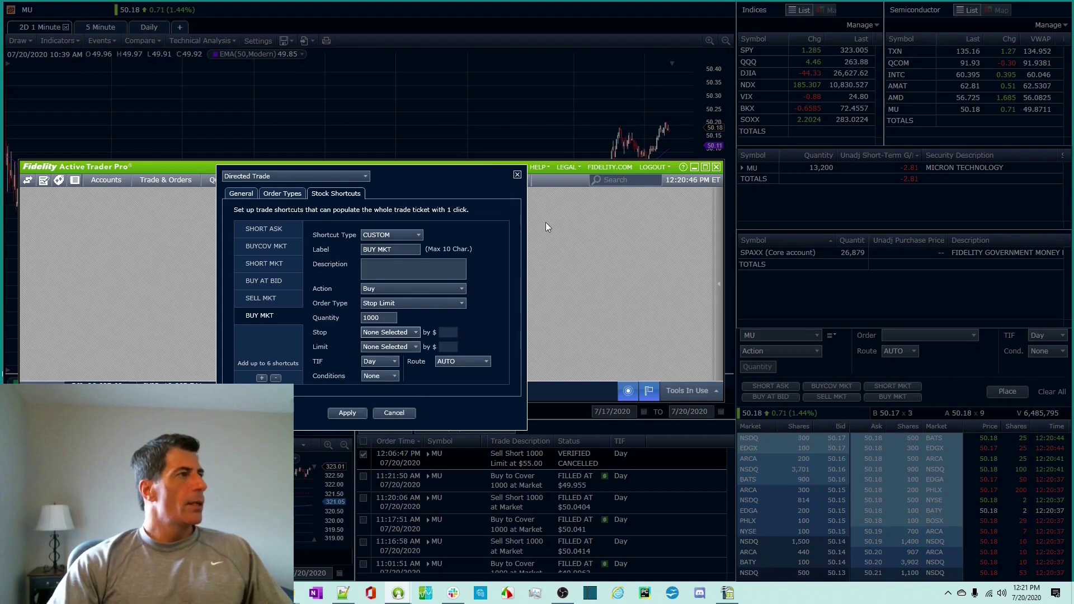
pyautogui.click(394, 413)
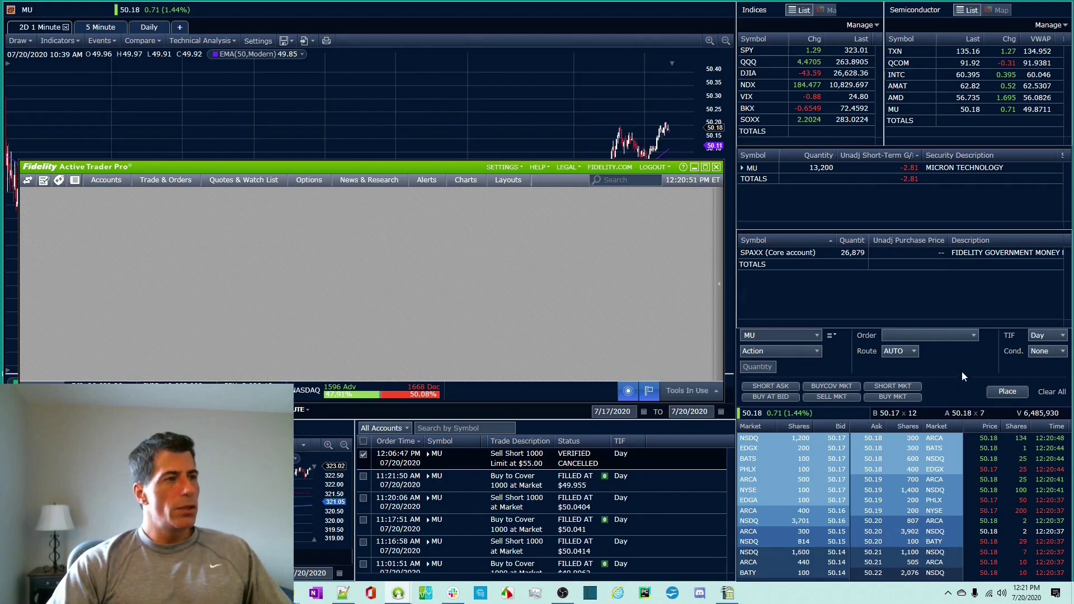
# Demo a 1000-share SHORT ASK and BUYCOV MKT on the MU ticket, then clear it.
pyautogui.moveTo(961, 371)
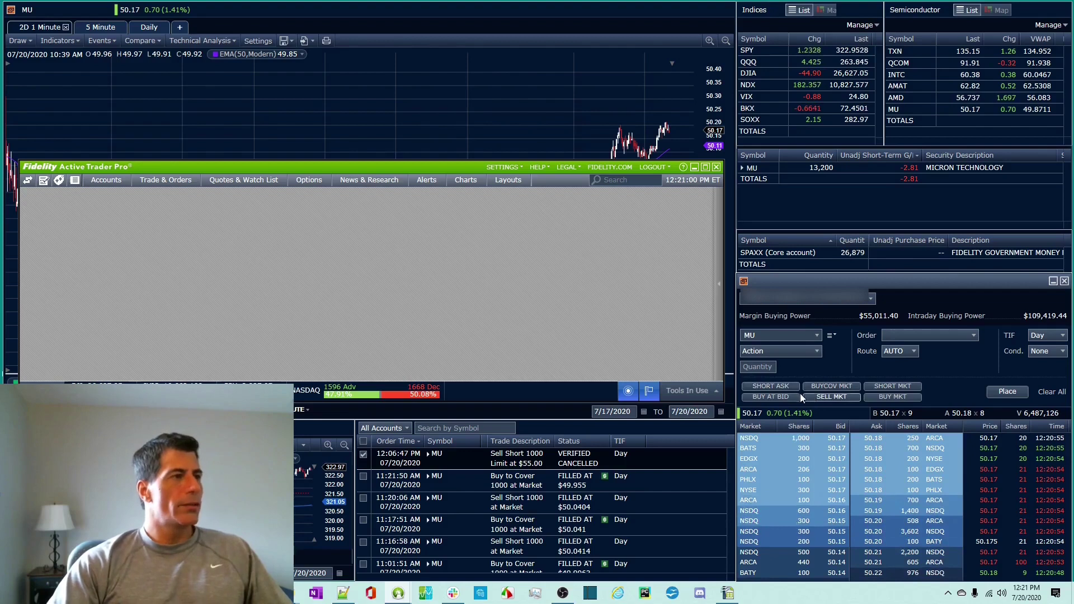
pyautogui.click(772, 387)
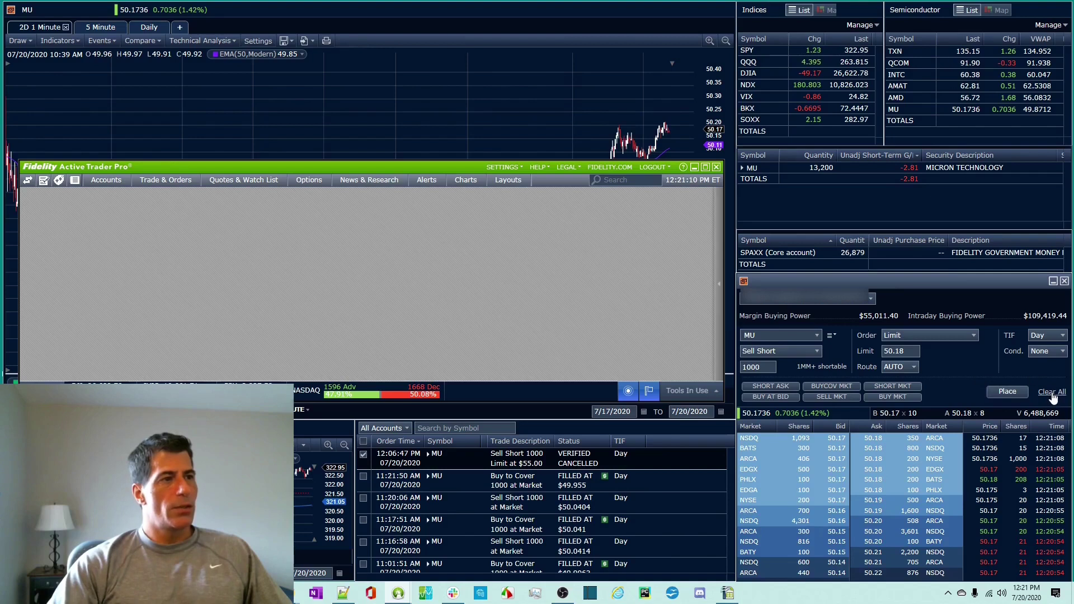
pyautogui.click(831, 386)
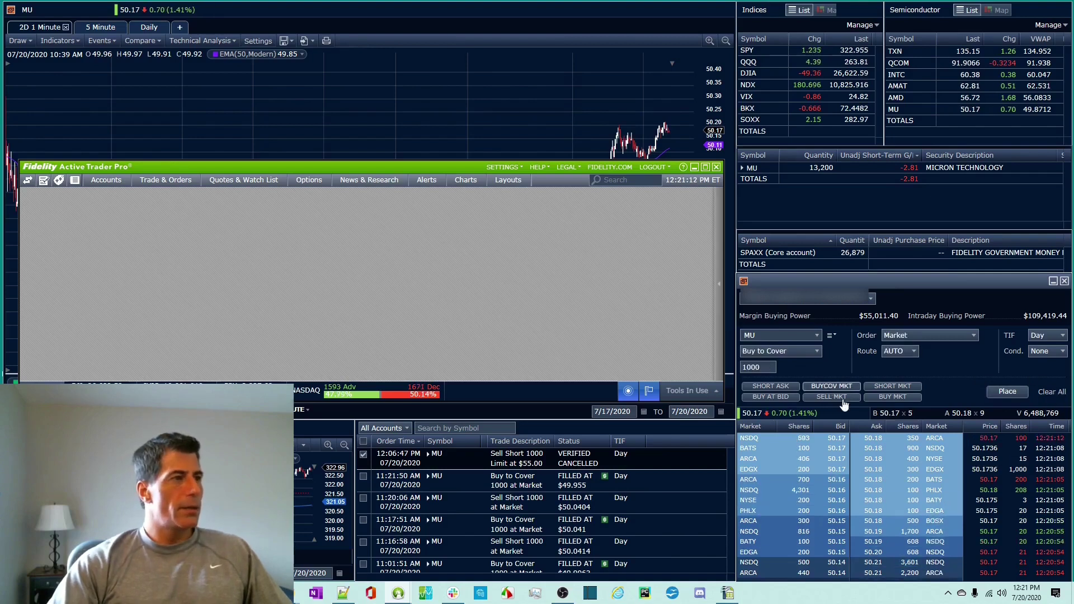
pyautogui.click(1051, 391)
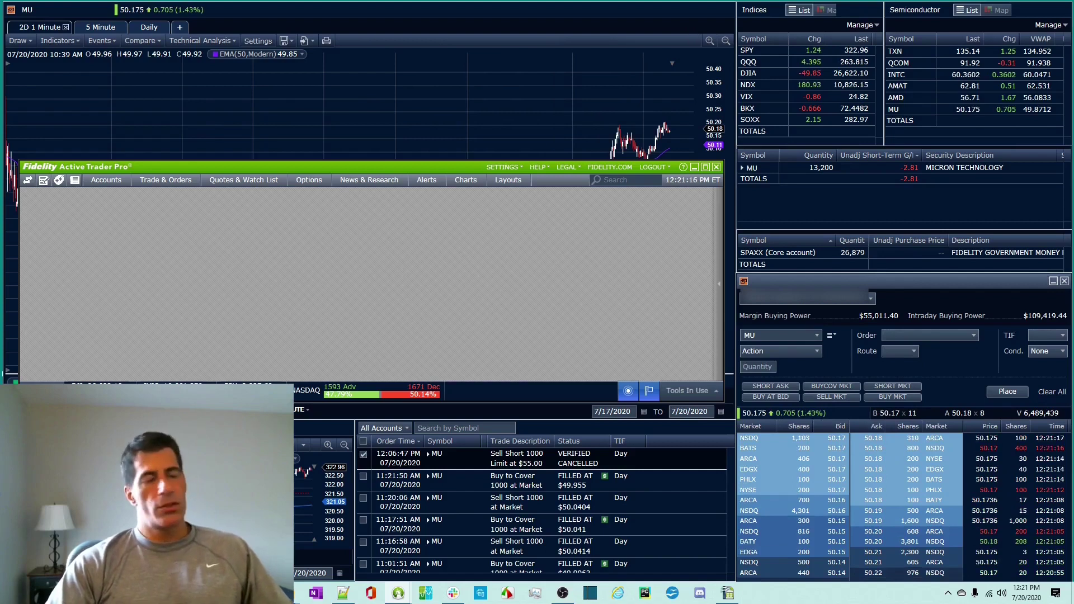
# Demo a 1000-share short limit at 50.18, SELL MKT and BUY AT BID, then clear the ticket.
pyautogui.click(933, 438)
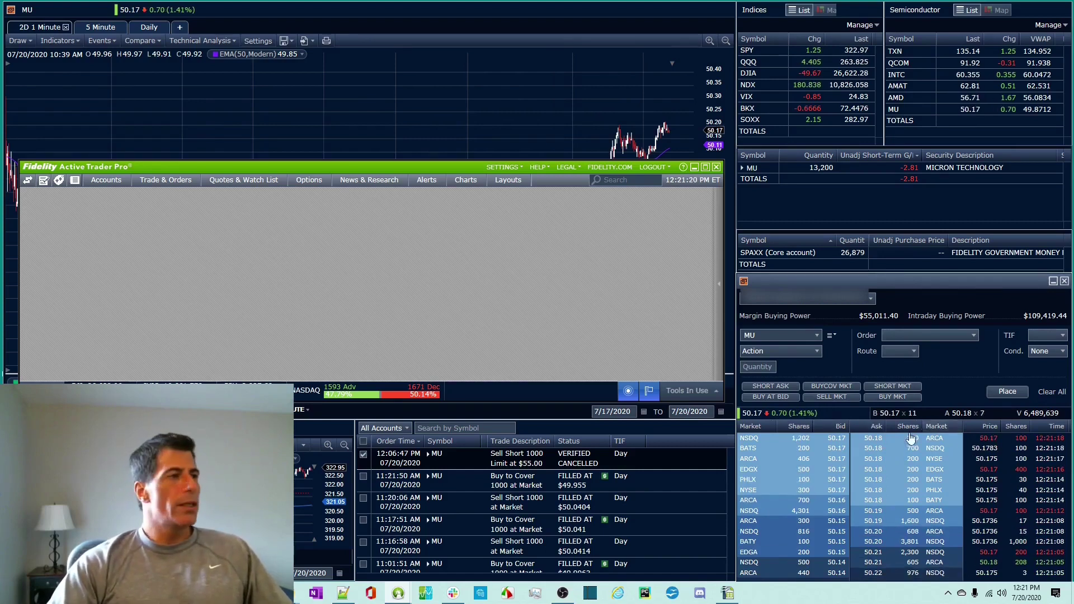
pyautogui.click(821, 395)
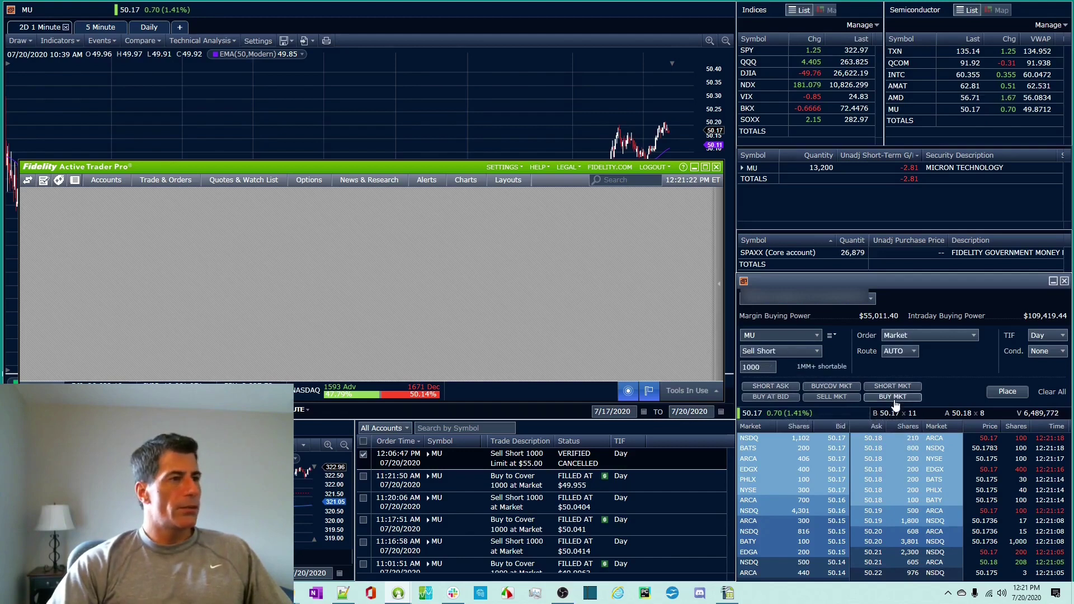
pyautogui.click(771, 398)
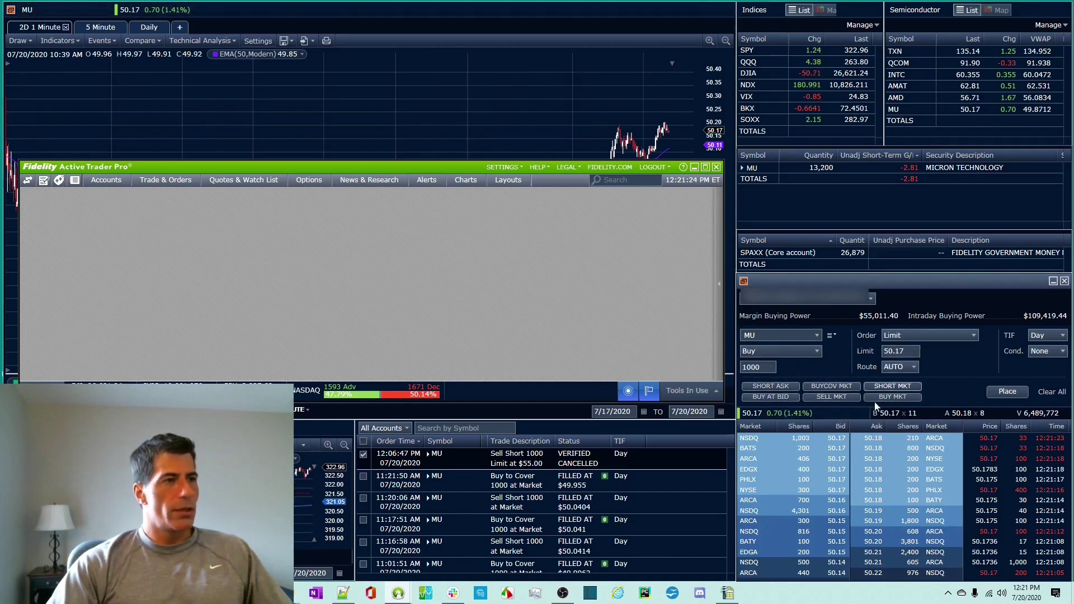
pyautogui.click(1049, 394)
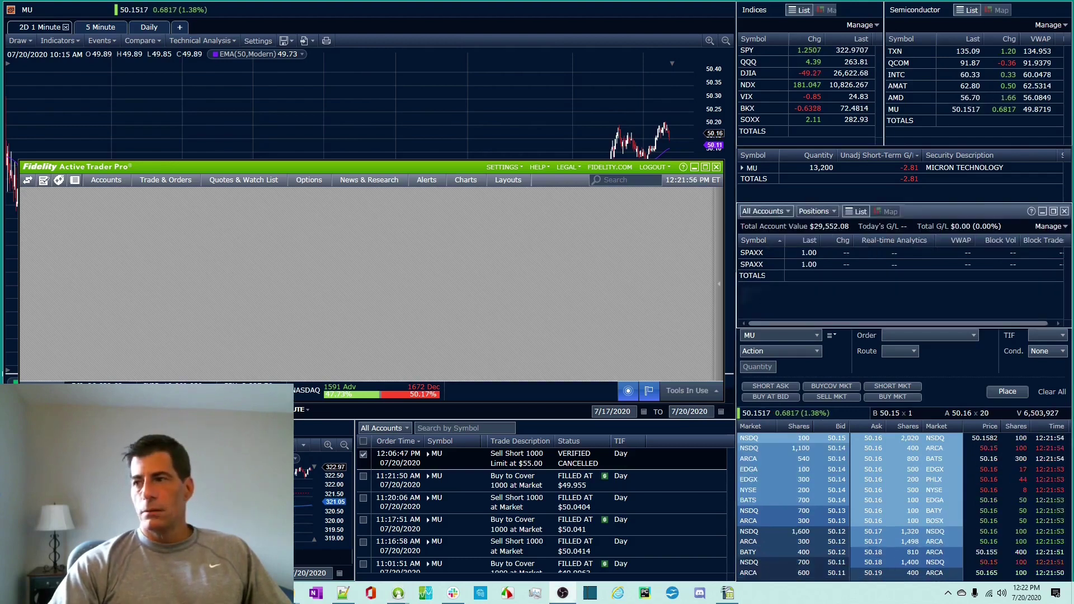
# Bring the Positions window forward and open today's MU closed positions panel (G/L −$133.32).
pyautogui.click(853, 280)
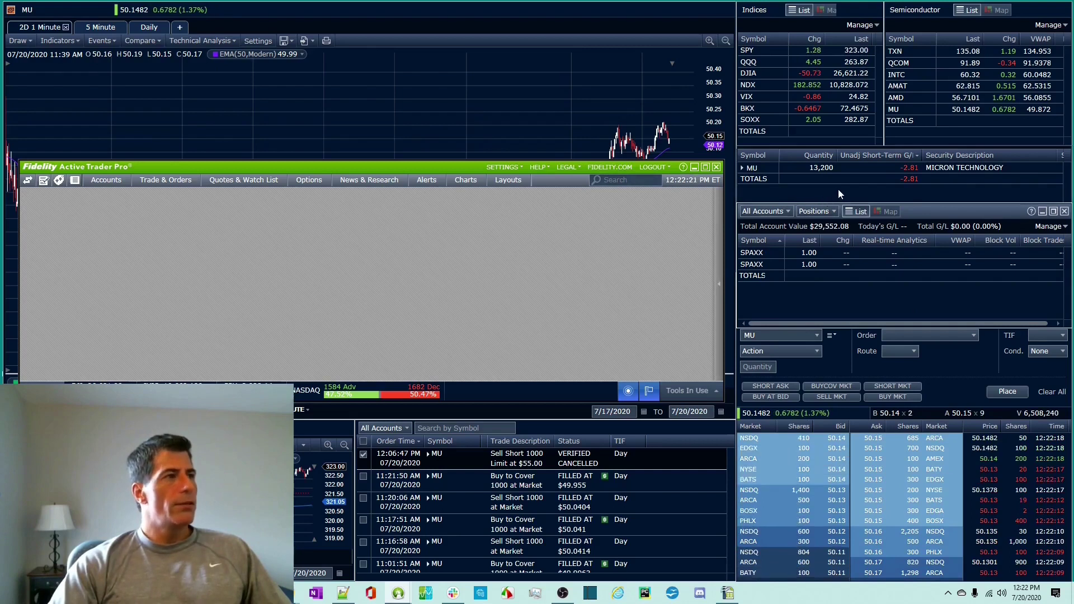
pyautogui.doubleClick(888, 179)
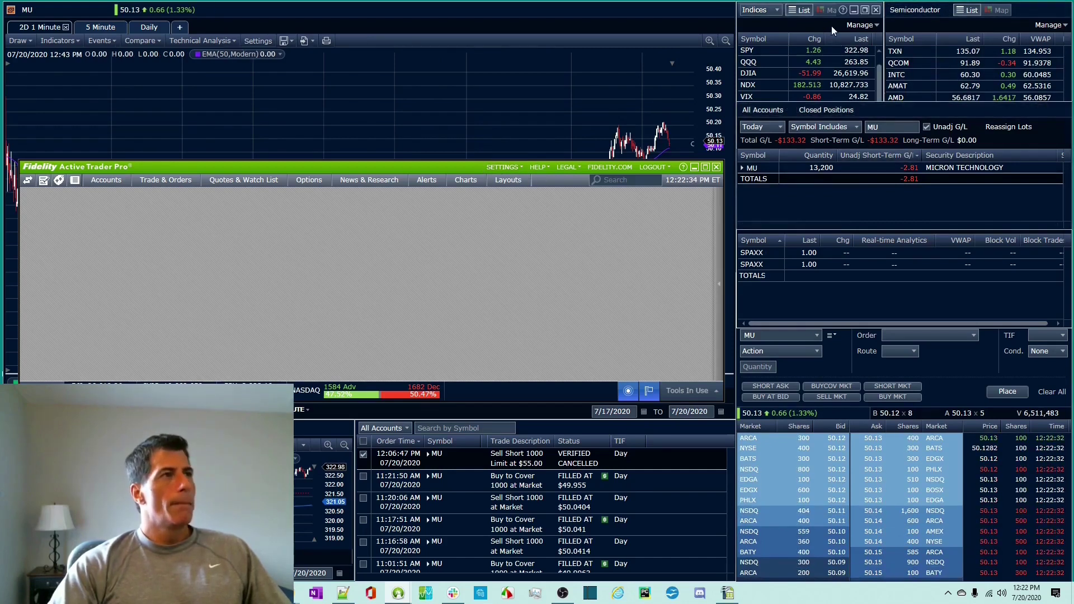
pyautogui.moveTo(924, 19)
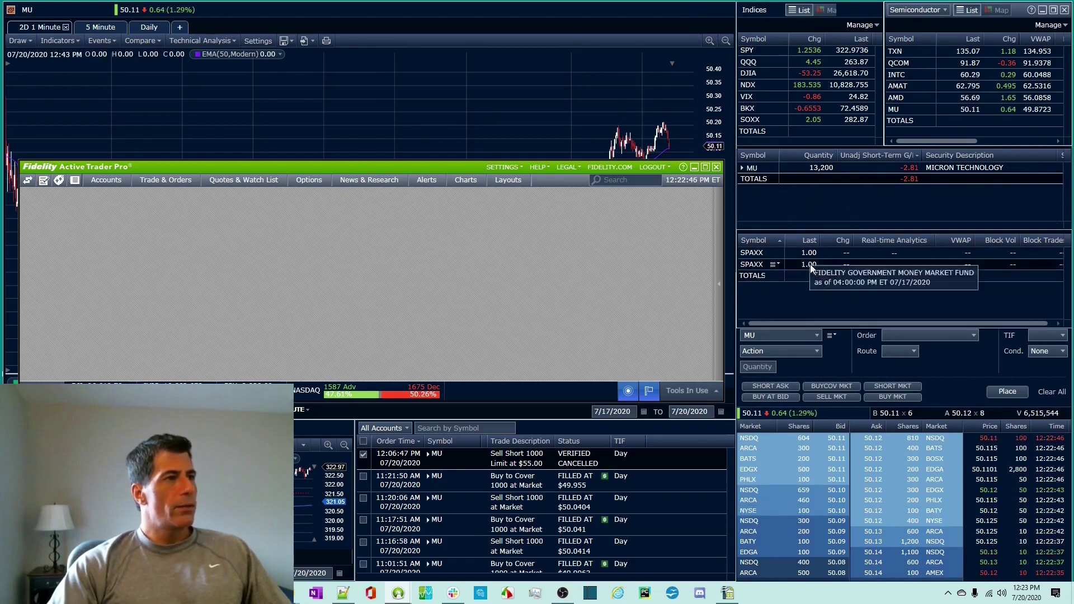
# Bring the SPAXX positions, closed positions and buying-power panels to the front in turn.
pyautogui.click(818, 290)
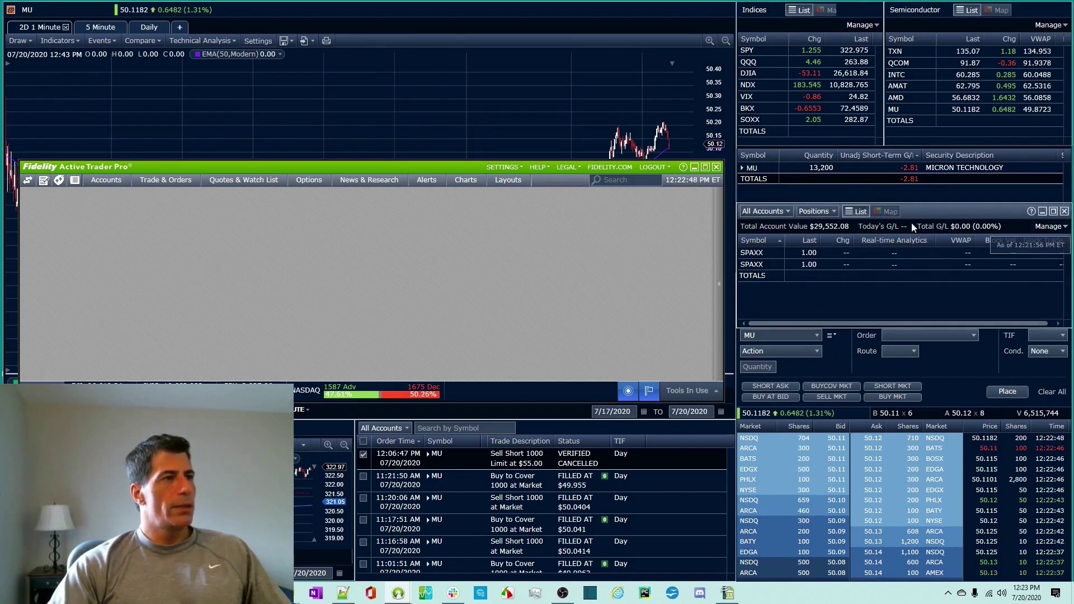
pyautogui.click(865, 190)
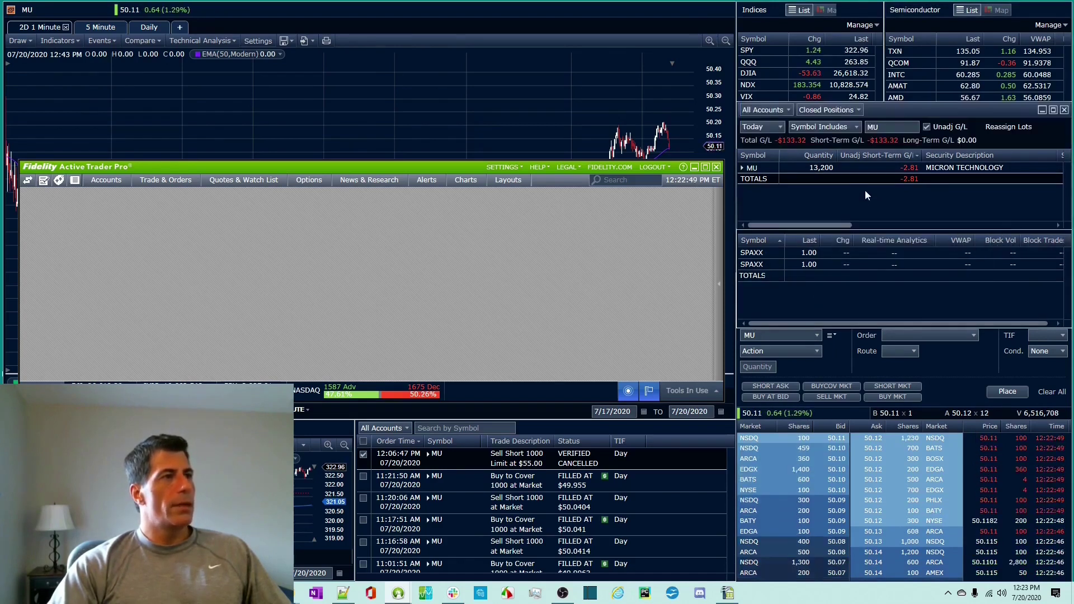
pyautogui.click(910, 289)
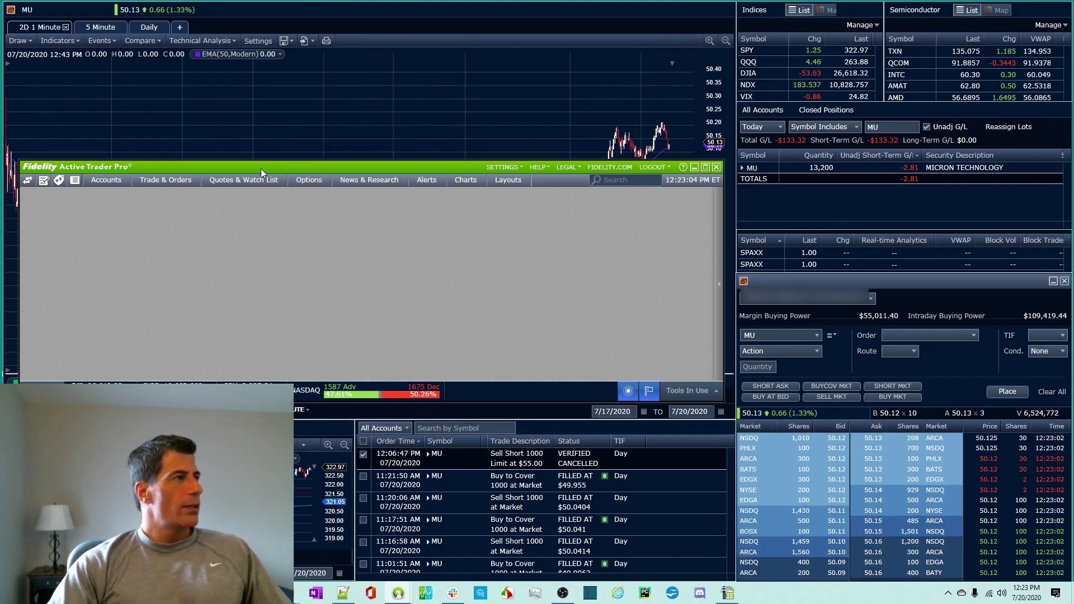
# Drag the main window aside and activate the MU 2-day 1-minute chart window.
pyautogui.moveTo(261, 169); pyautogui.dragTo(606, 293)
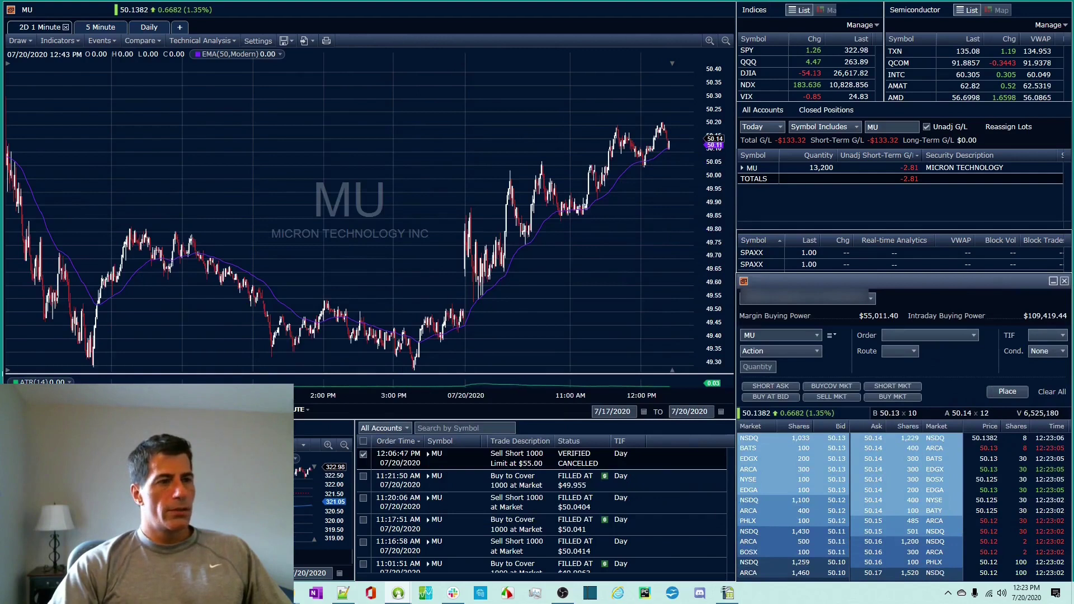
pyautogui.click(627, 367)
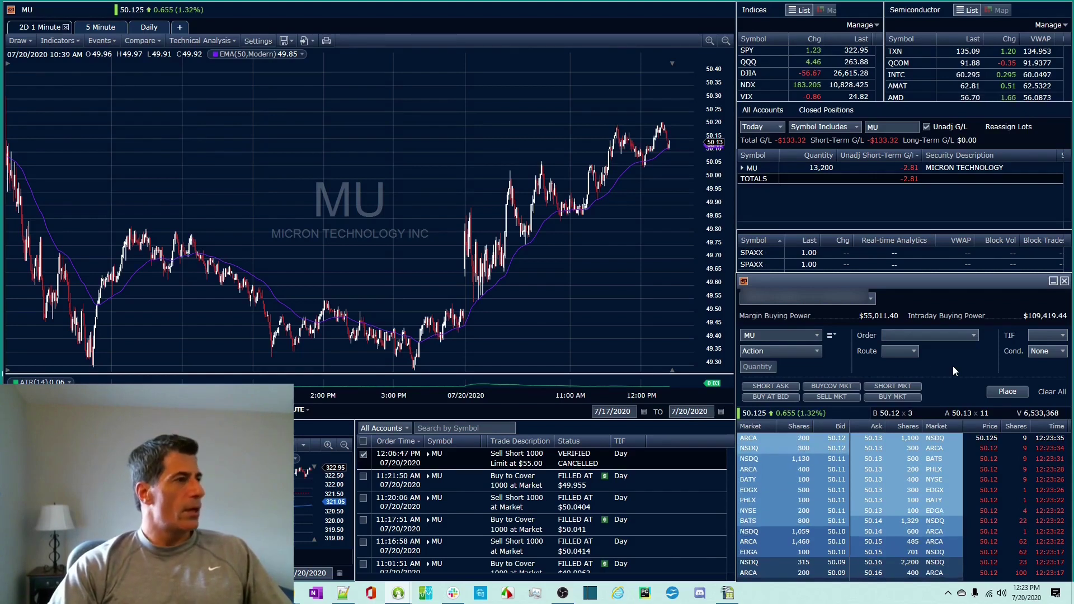
pyautogui.moveTo(546, 318)
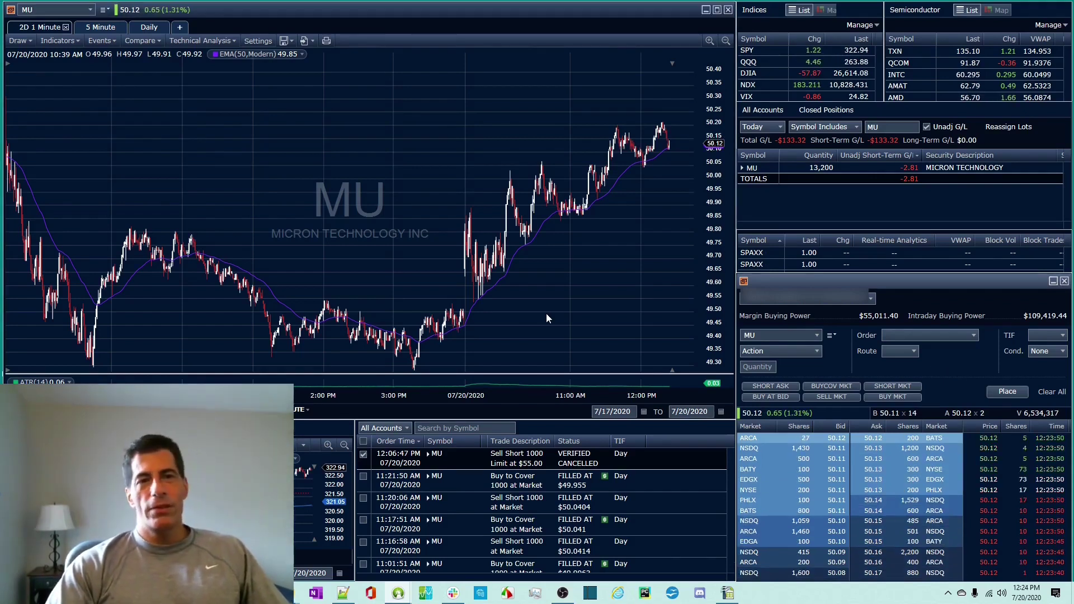